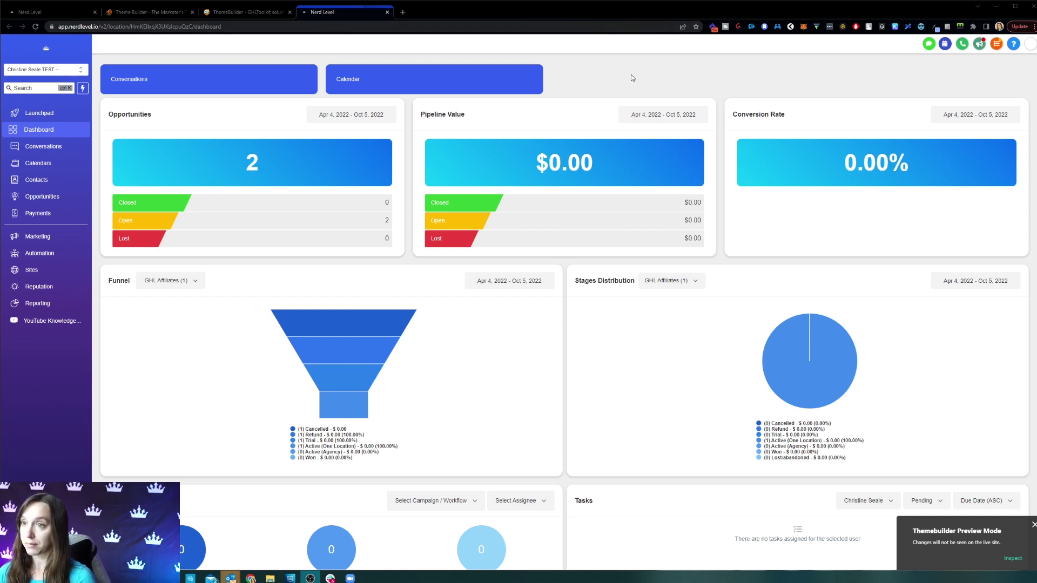
# Step: Switch to the Marketers Toolkit Theme Builder's Getting Started page showing the HighLevel embed codes
pyautogui.click(161, 13)
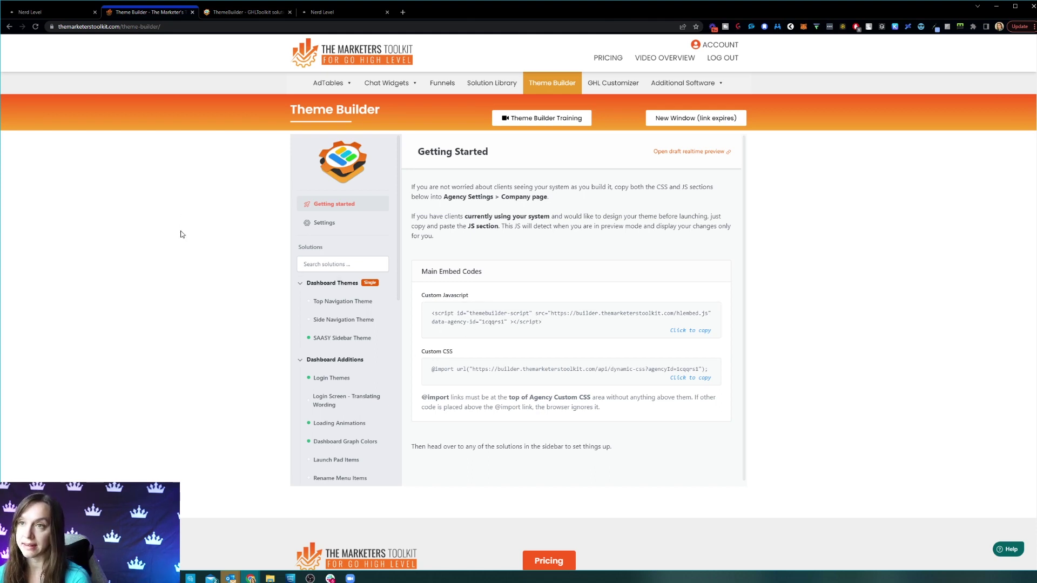
# Step: Open the Top Navigation Theme page in the full-width builder after a quick dashboard check
pyautogui.click(264, 14)
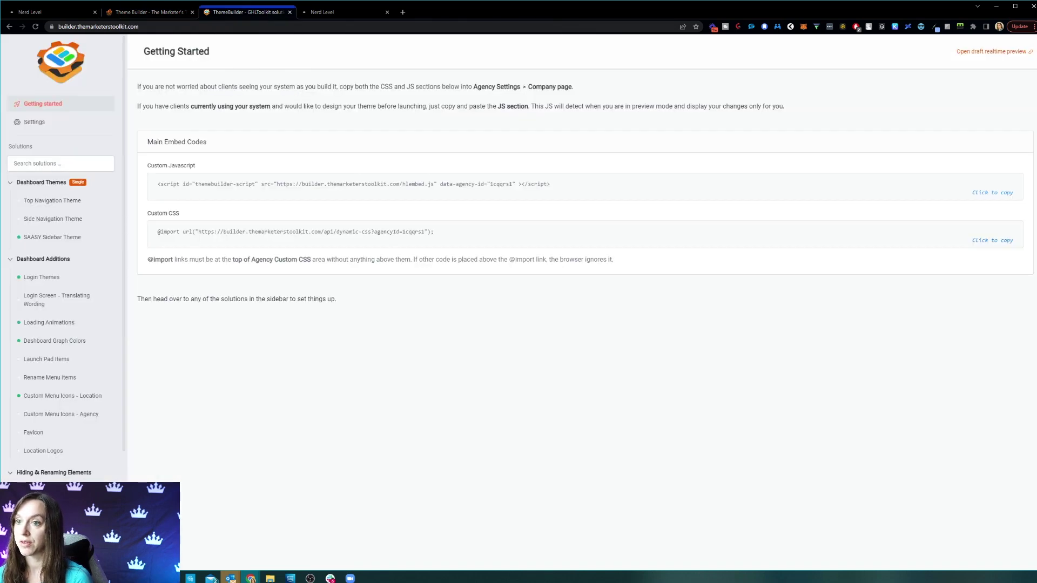
pyautogui.click(58, 208)
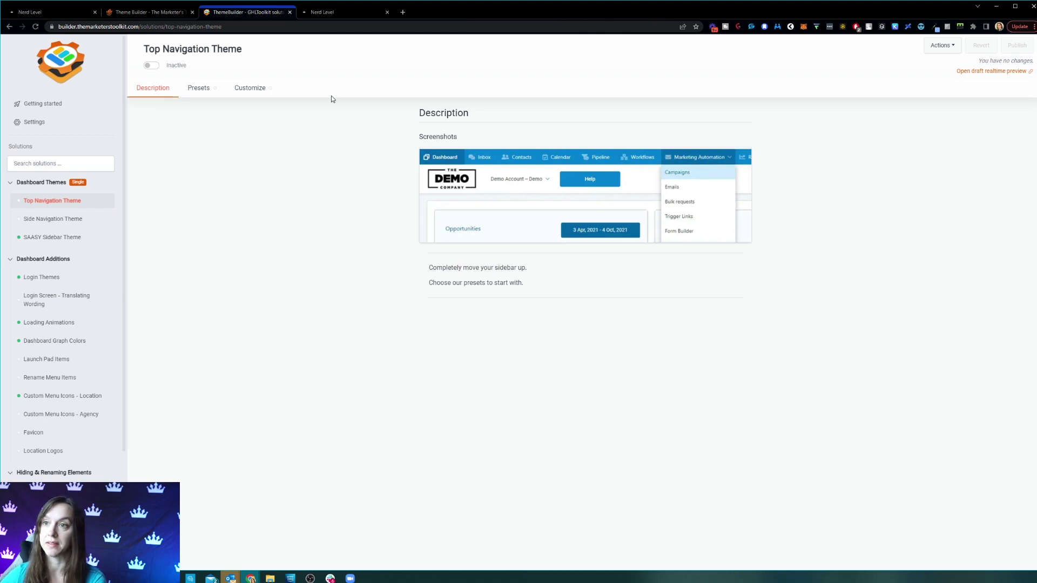
pyautogui.click(331, 13)
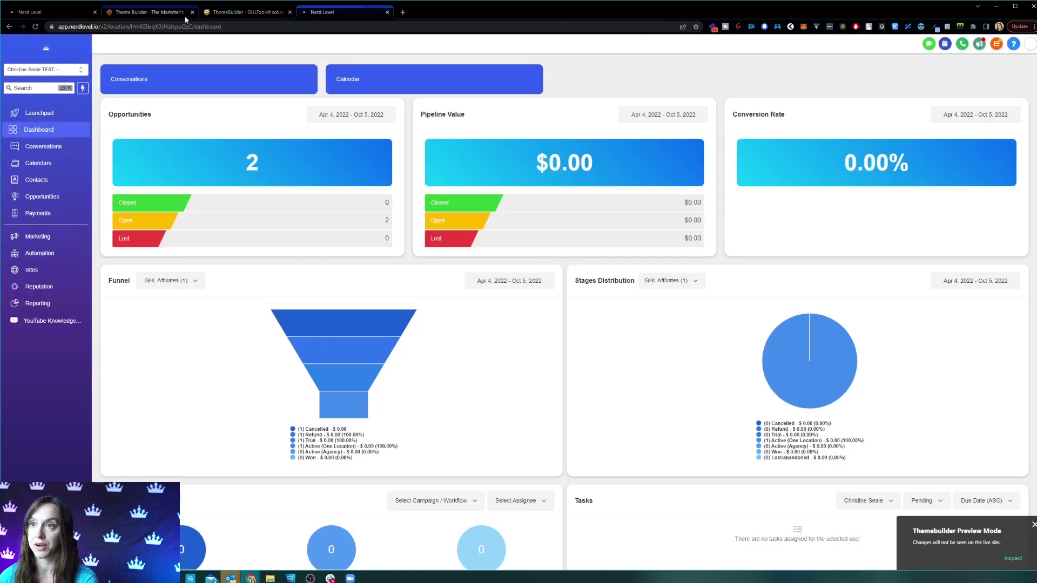
pyautogui.click(168, 17)
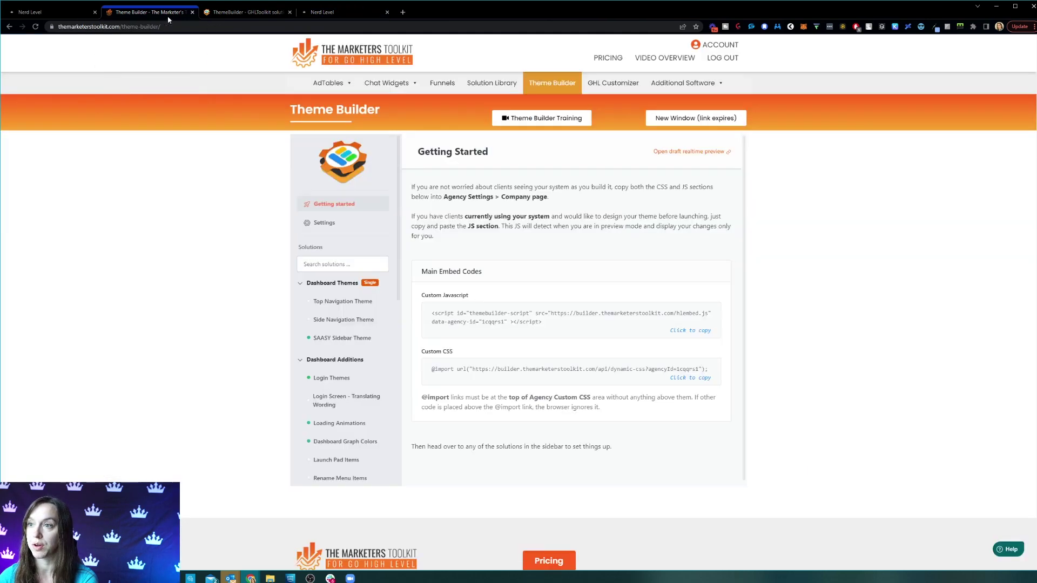
pyautogui.click(280, 16)
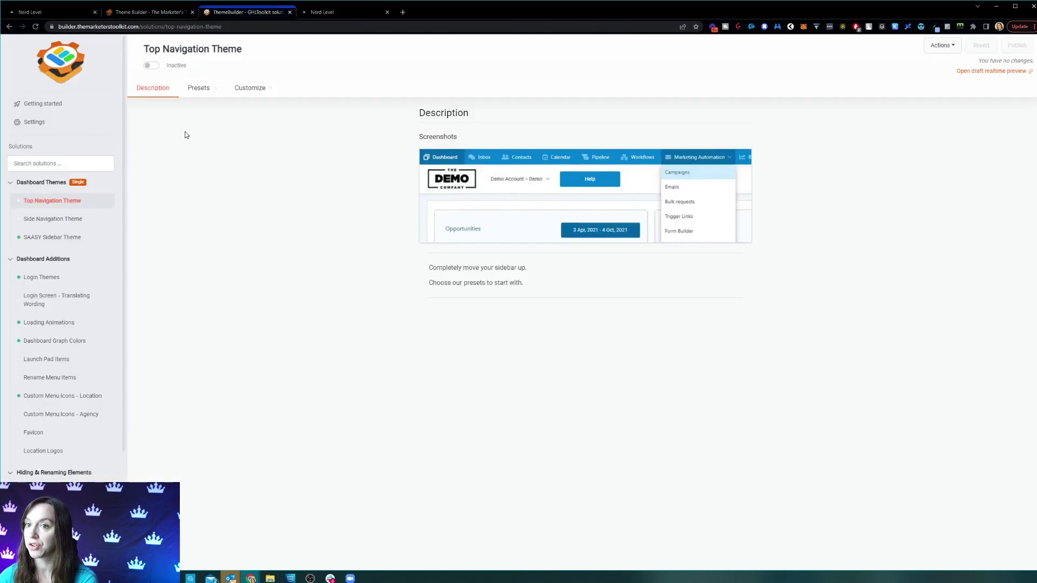
# Step: Activate the Top Navigation Theme and apply preset Theme B
pyautogui.click(152, 65)
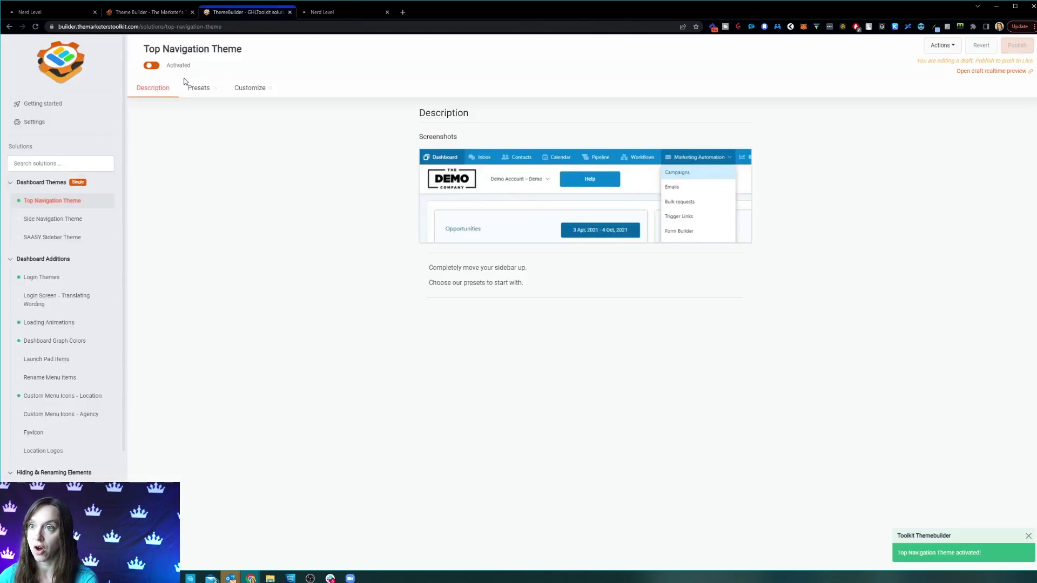
pyautogui.click(198, 88)
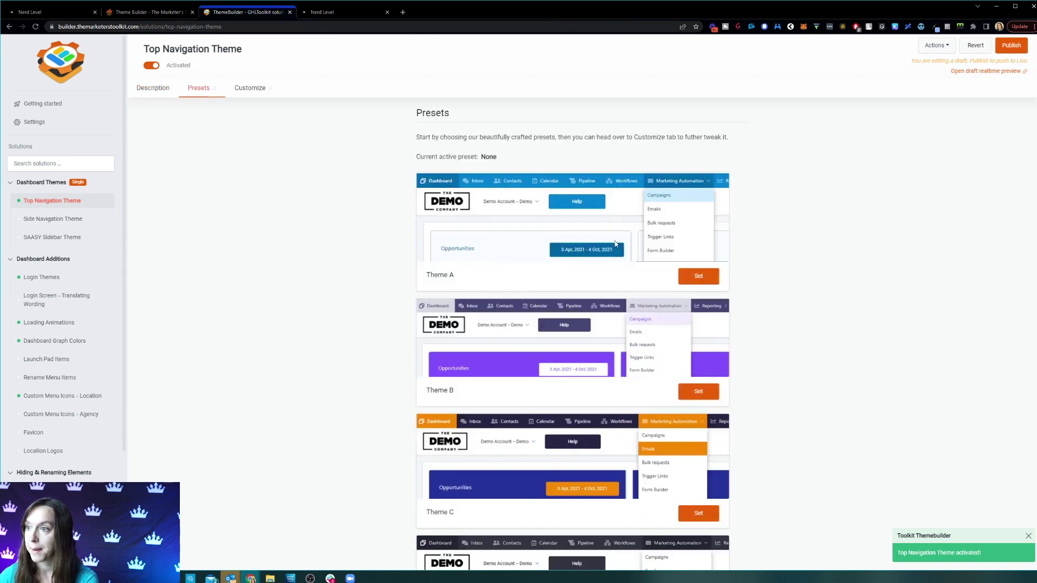
pyautogui.scroll(-2, 603, 248)
pyautogui.scroll(-5, 598, 226)
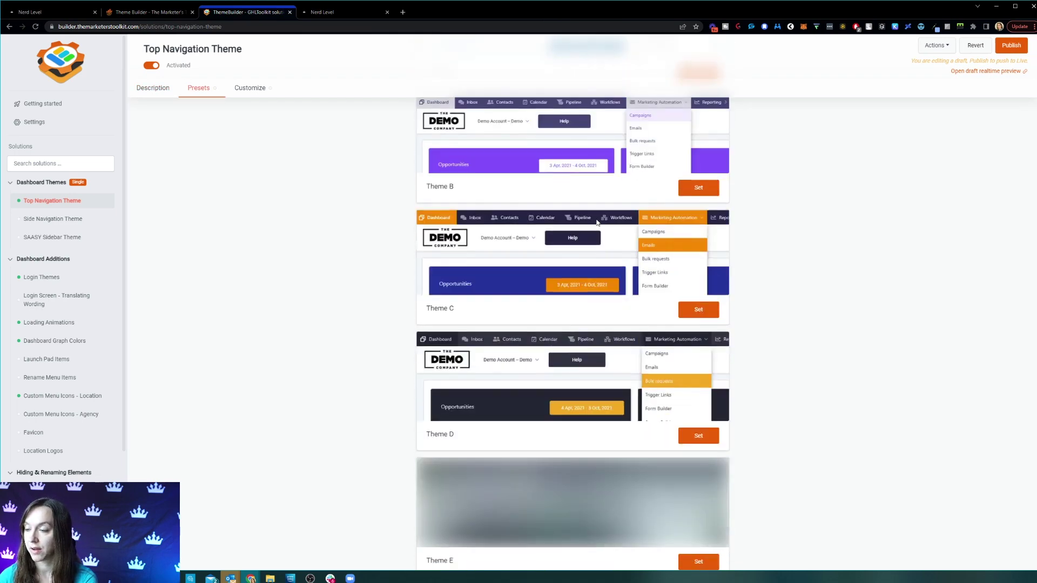
pyautogui.scroll(-12, 596, 219)
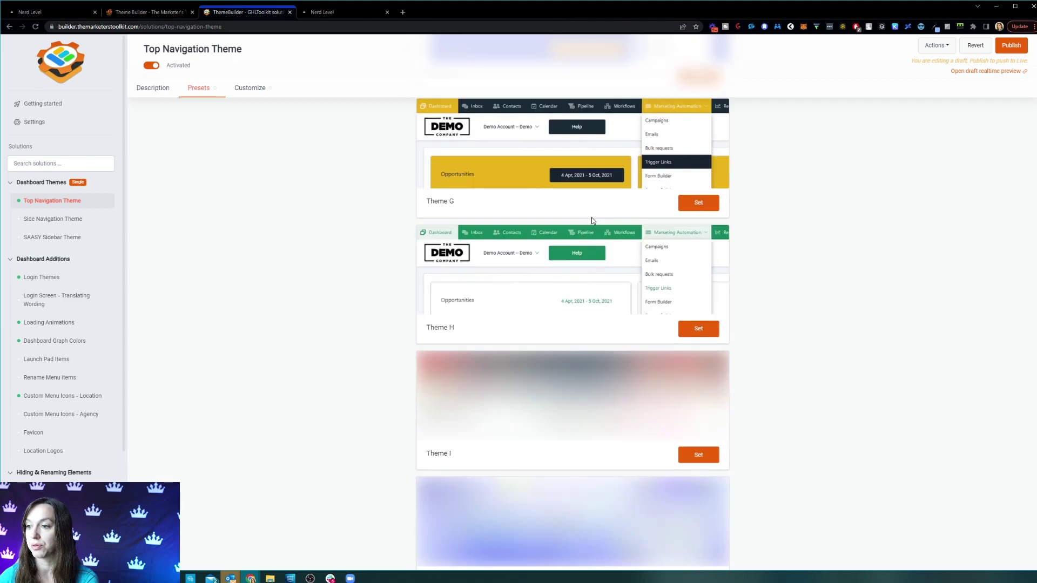
pyautogui.scroll(-7, 451, 451)
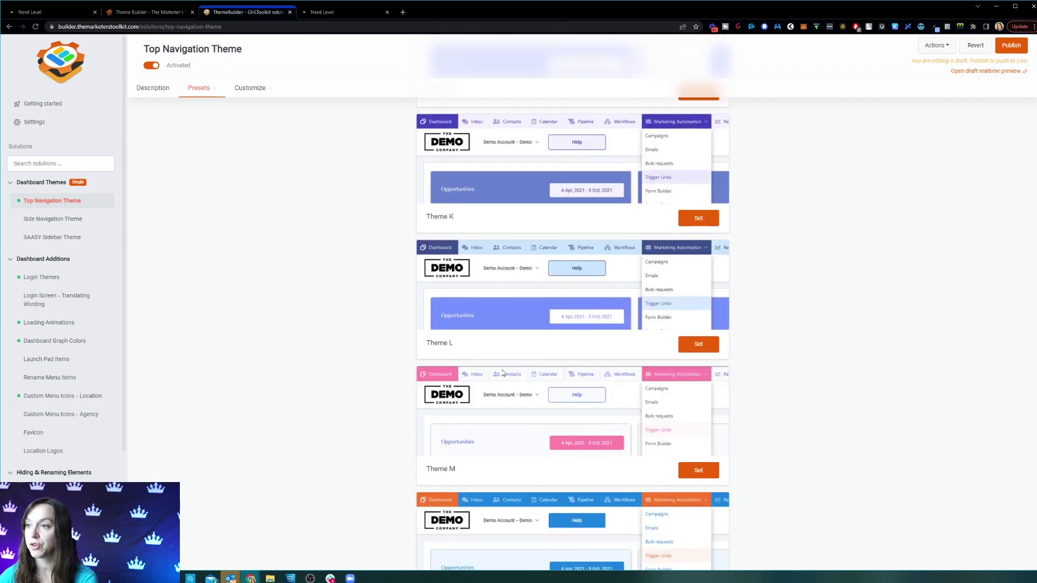
pyautogui.scroll(6, 507, 372)
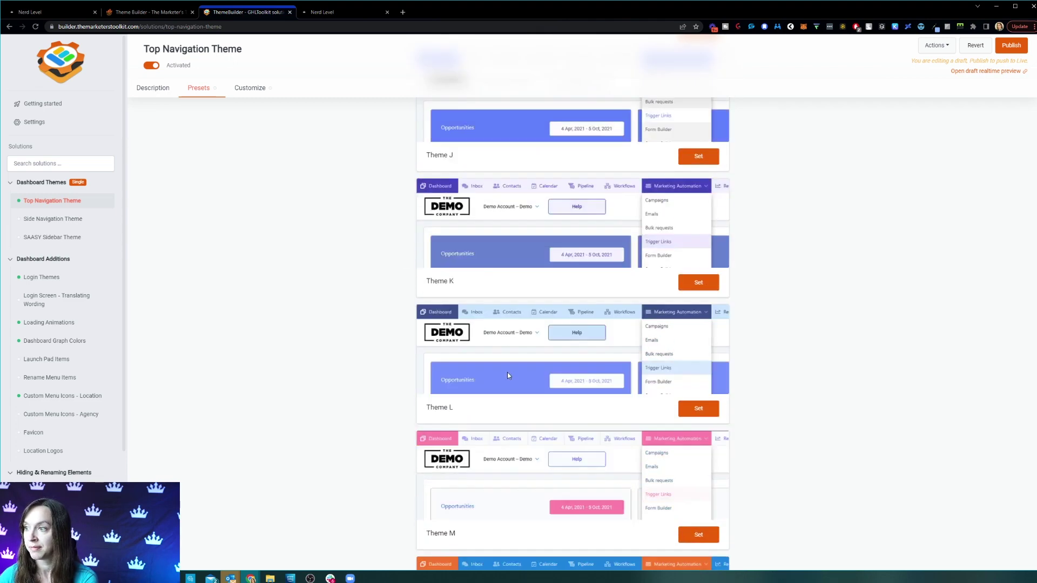
pyautogui.scroll(16, 509, 375)
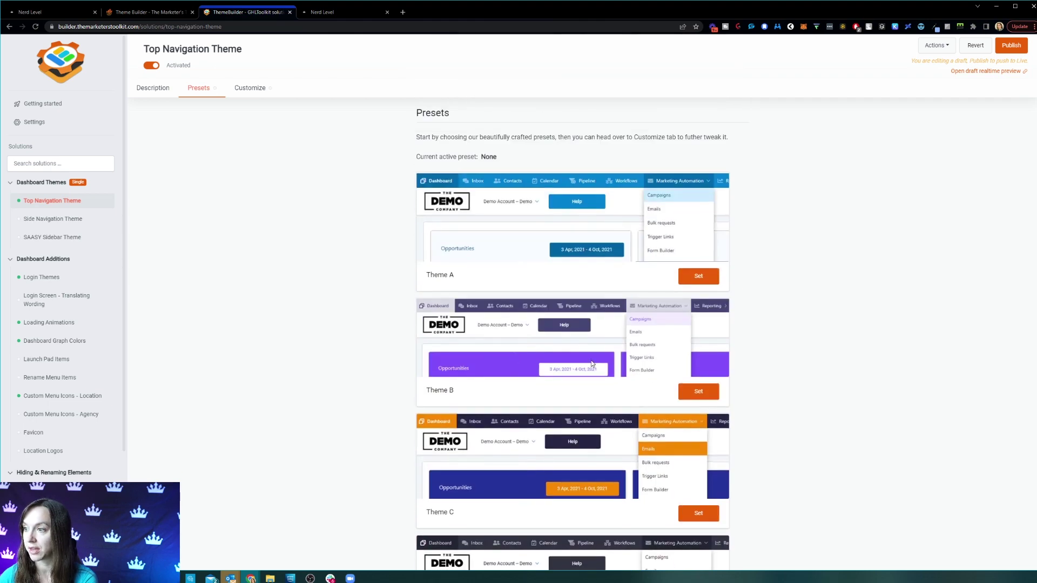
pyautogui.click(698, 391)
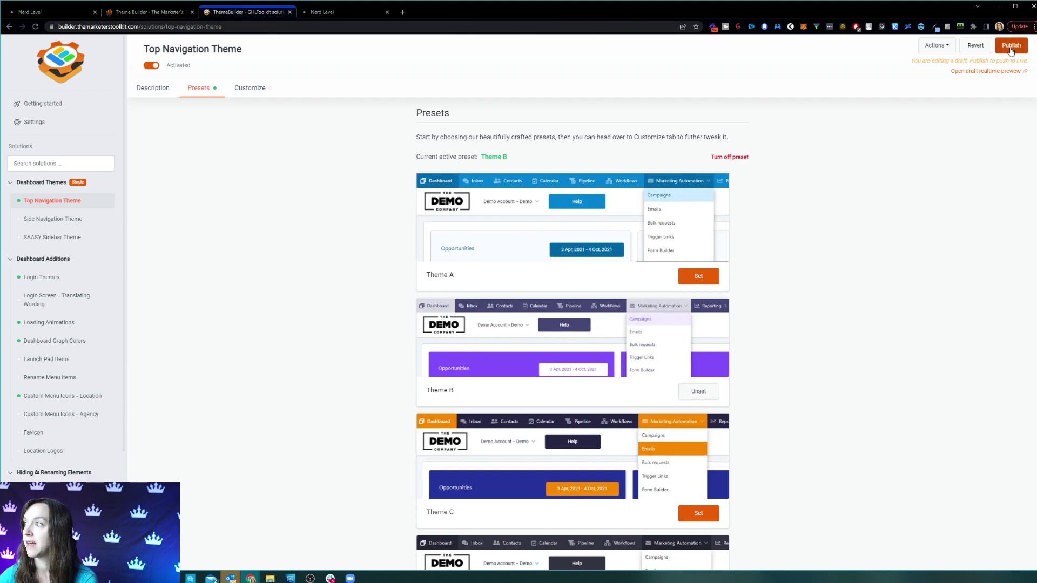
# Step: Publish the theme changes live and view the restyled HighLevel dashboard
pyautogui.click(1011, 45)
pyautogui.click(602, 156)
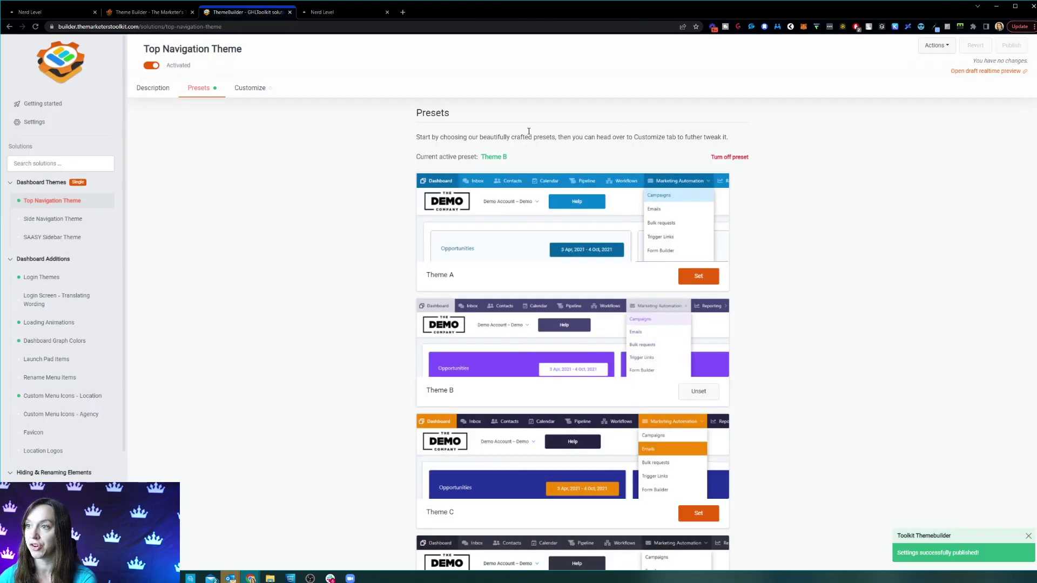
pyautogui.click(331, 11)
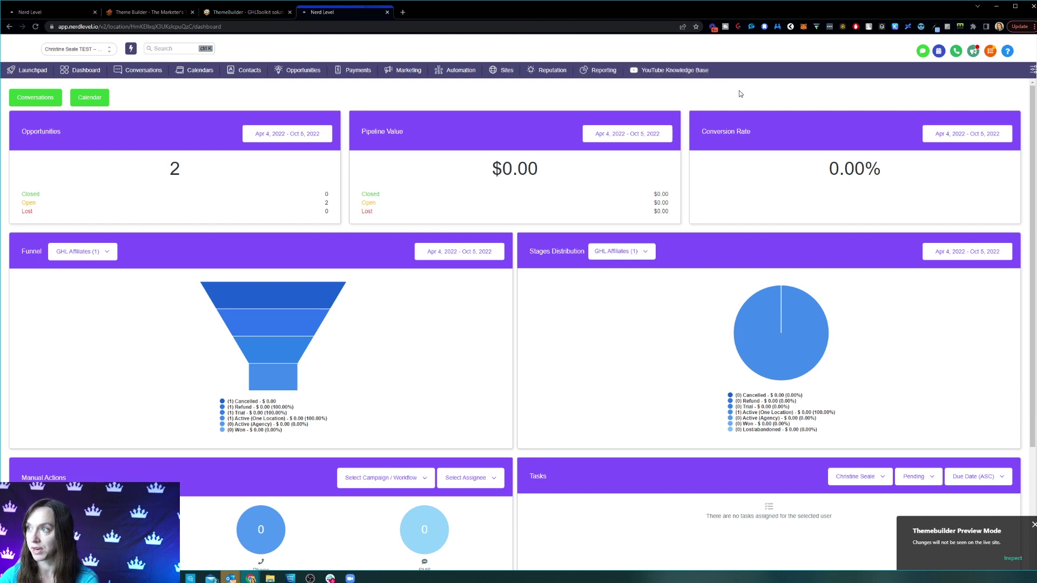
# Step: Go back to the builder and open the SAASY Sidebar Theme page with preset Saasy Sidebar Theme A
pyautogui.click(265, 13)
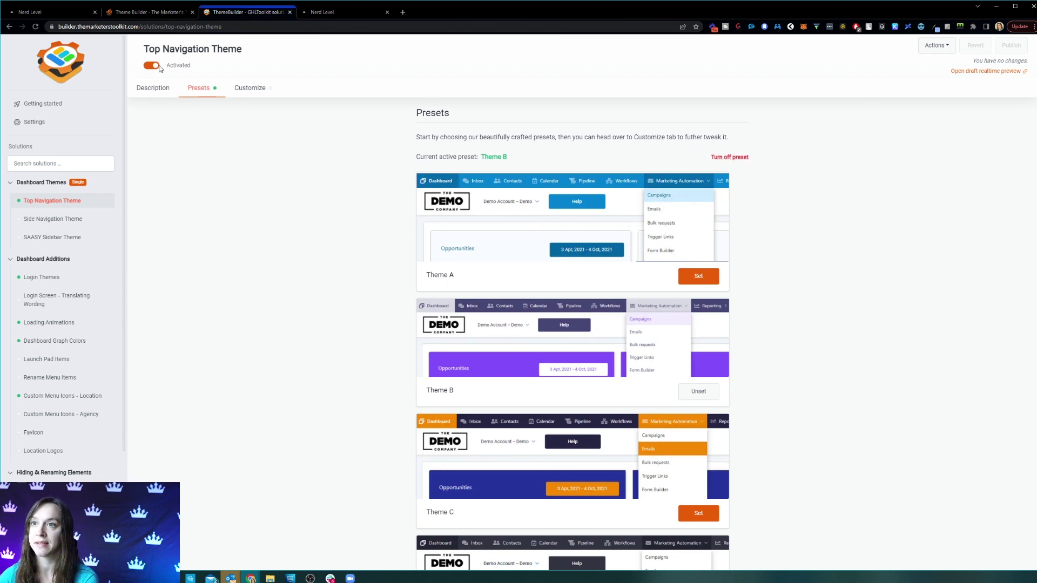
pyautogui.click(146, 92)
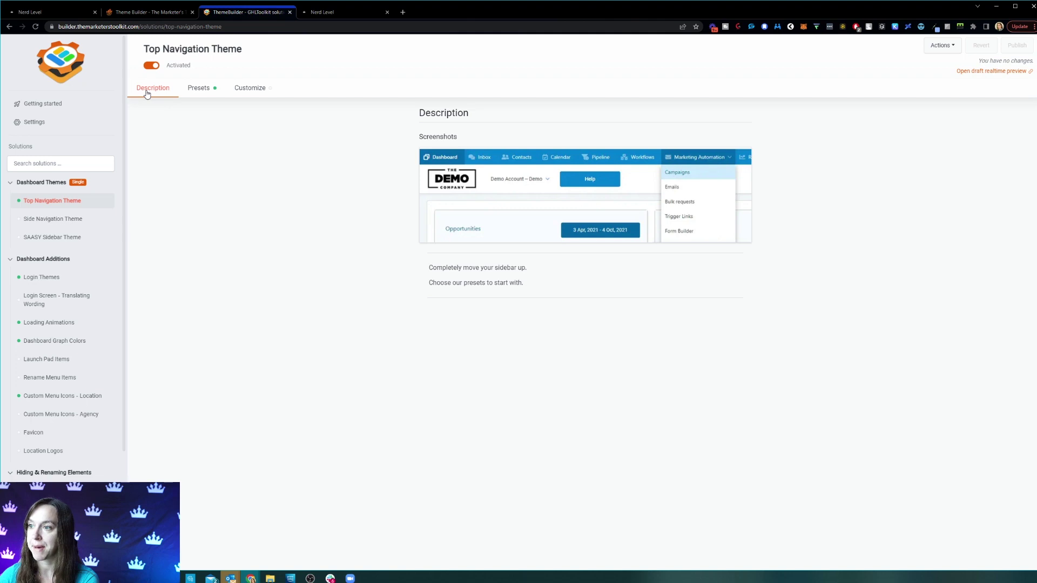
pyautogui.click(69, 237)
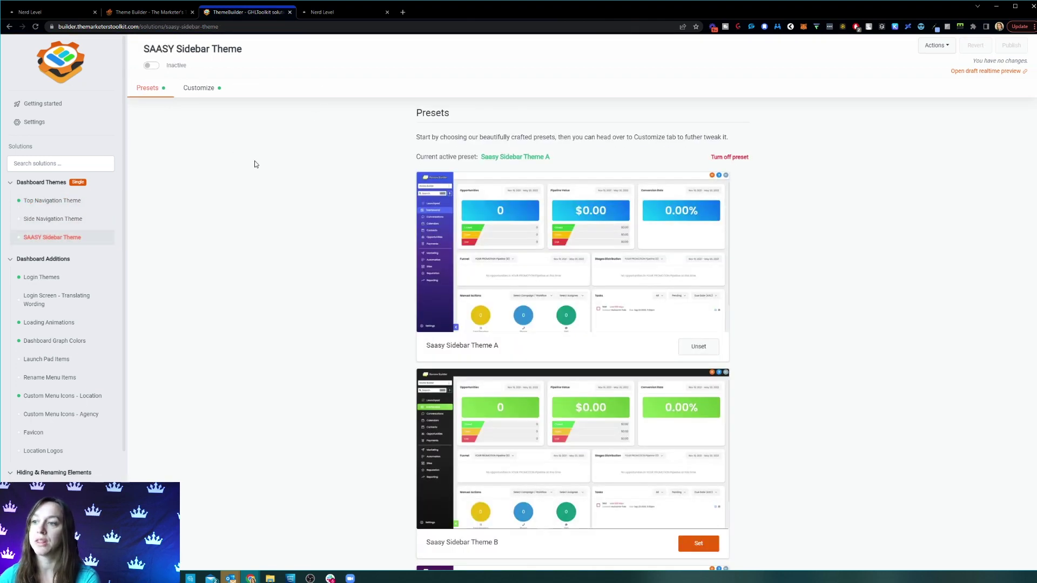
# Step: Activate the SAASY Sidebar Theme, publish it live, and view the dashboard with preset A
pyautogui.click(154, 65)
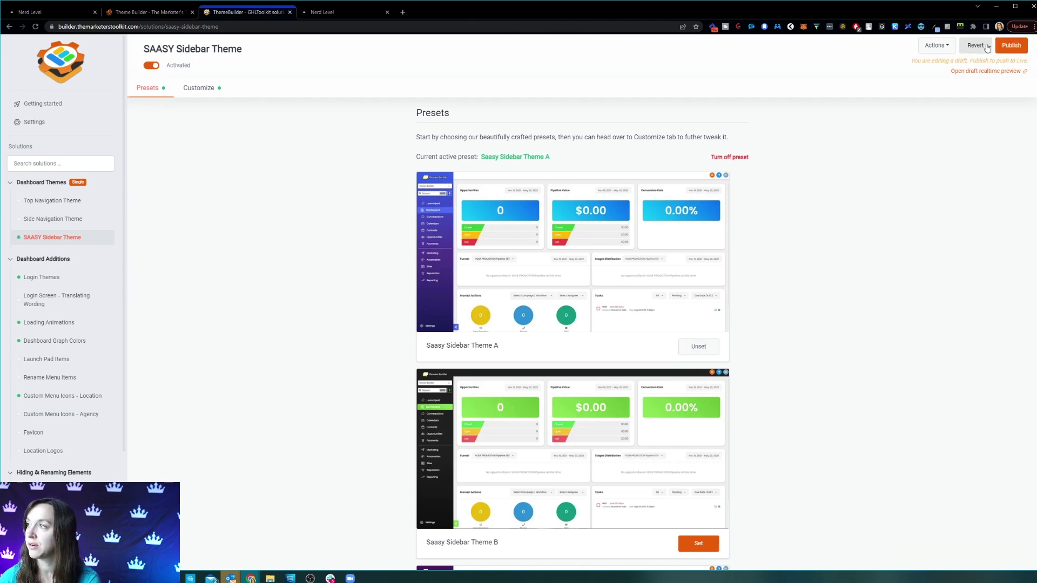
pyautogui.click(1011, 45)
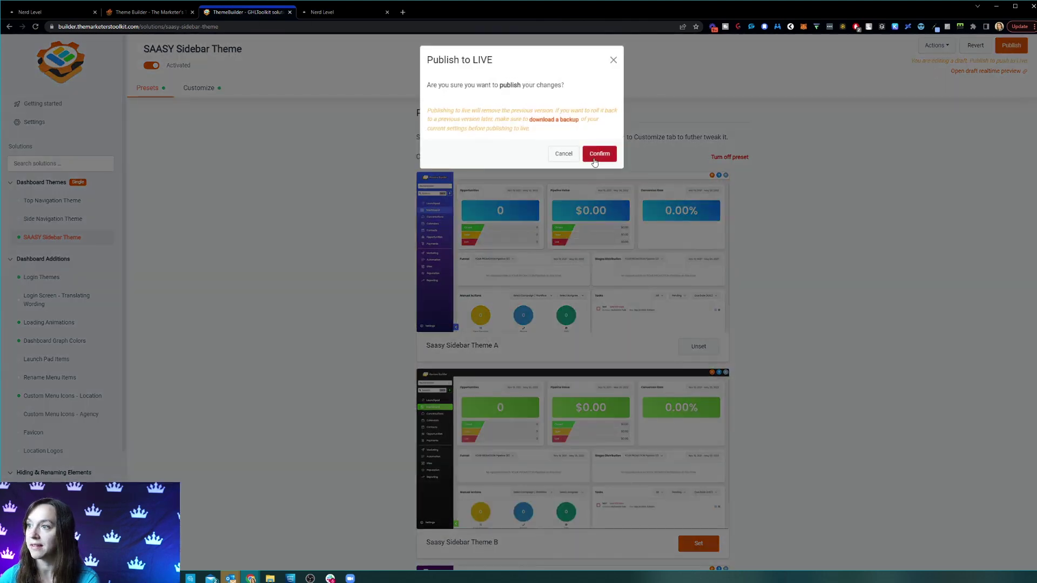
pyautogui.click(598, 154)
pyautogui.scroll(-3, 821, 366)
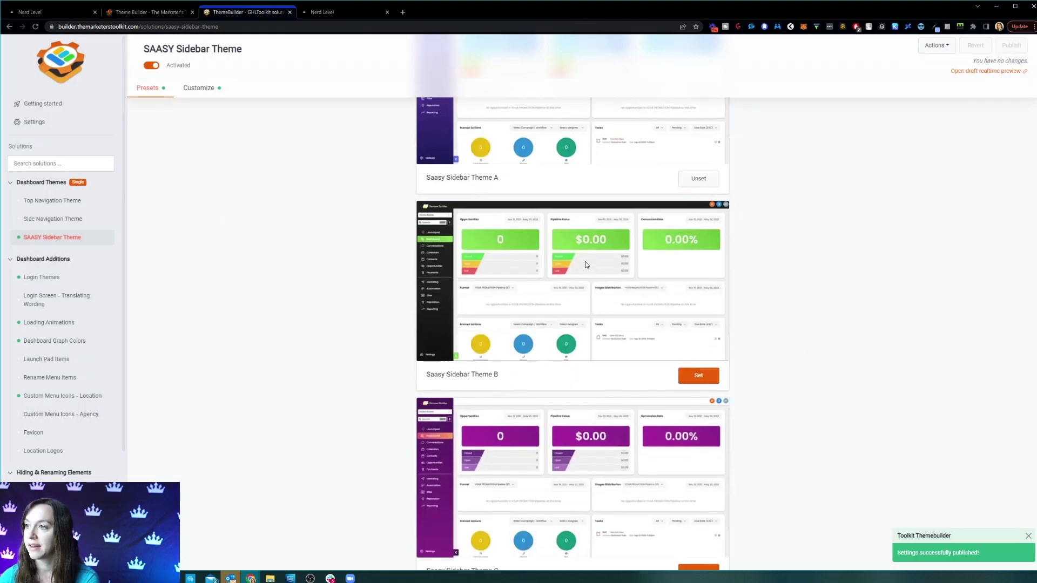
pyautogui.scroll(-7, 586, 265)
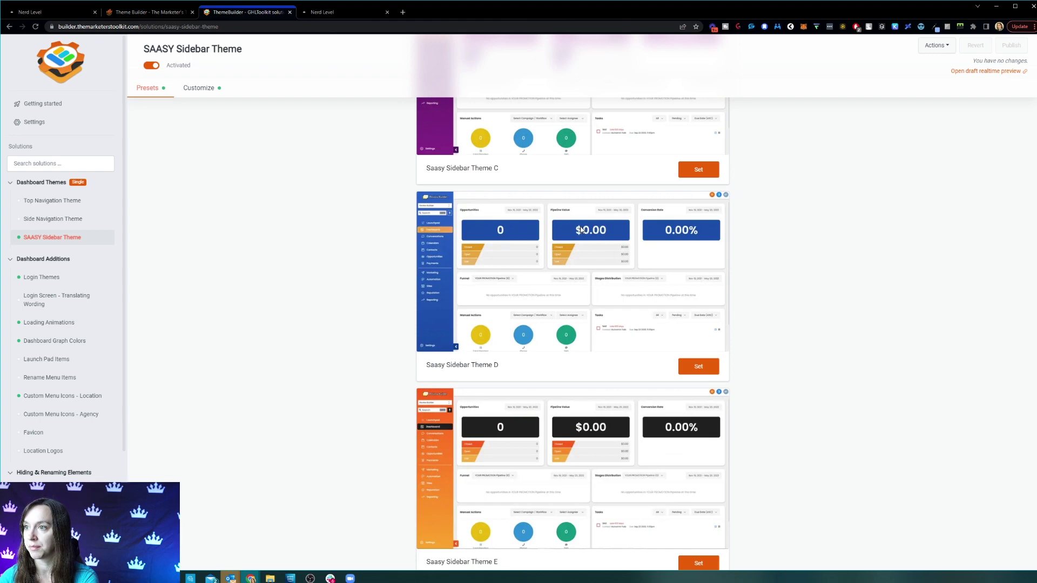
pyautogui.scroll(-15, 581, 229)
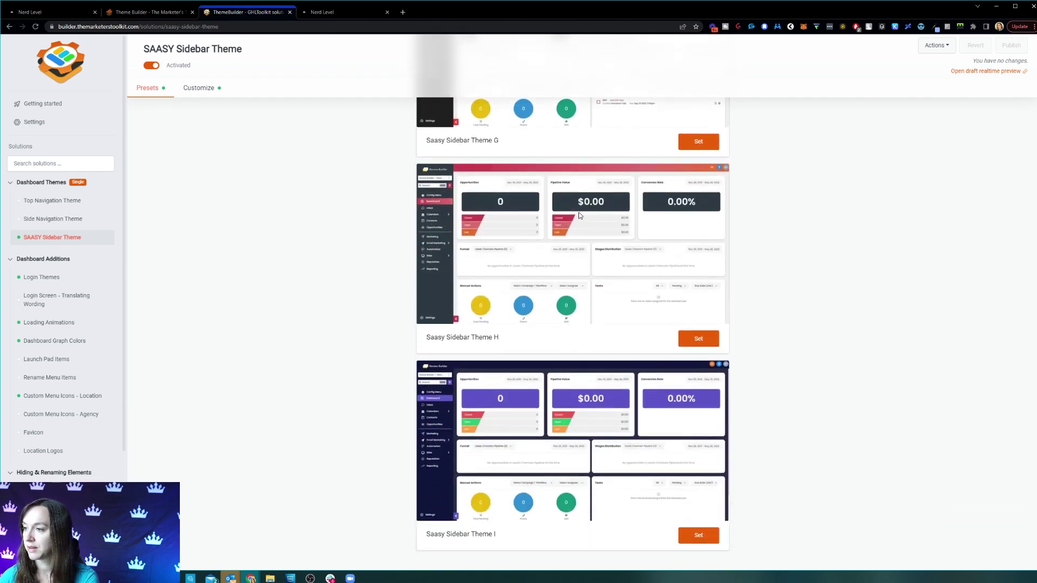
pyautogui.scroll(20, 580, 215)
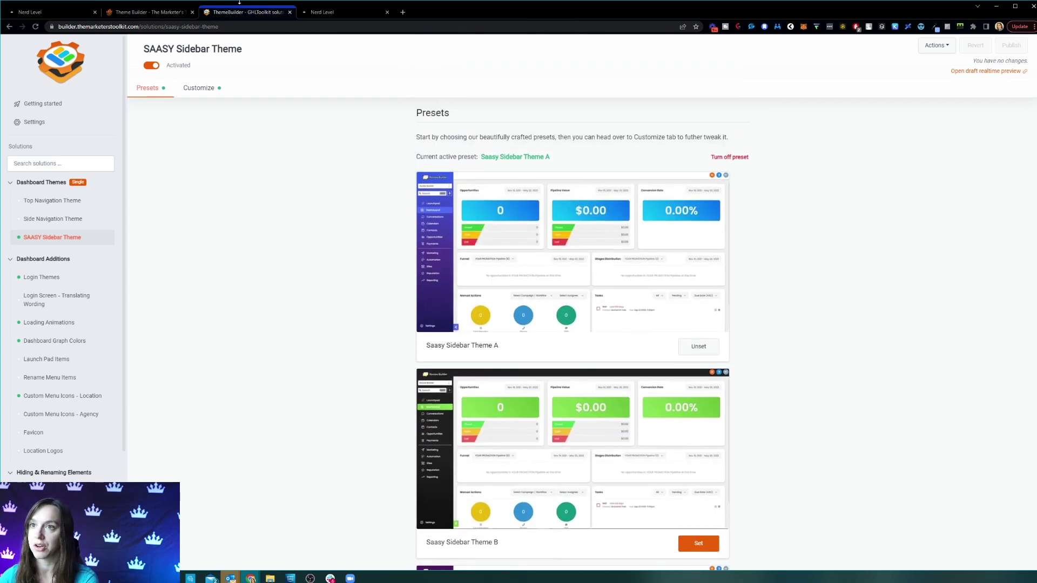
pyautogui.click(340, 15)
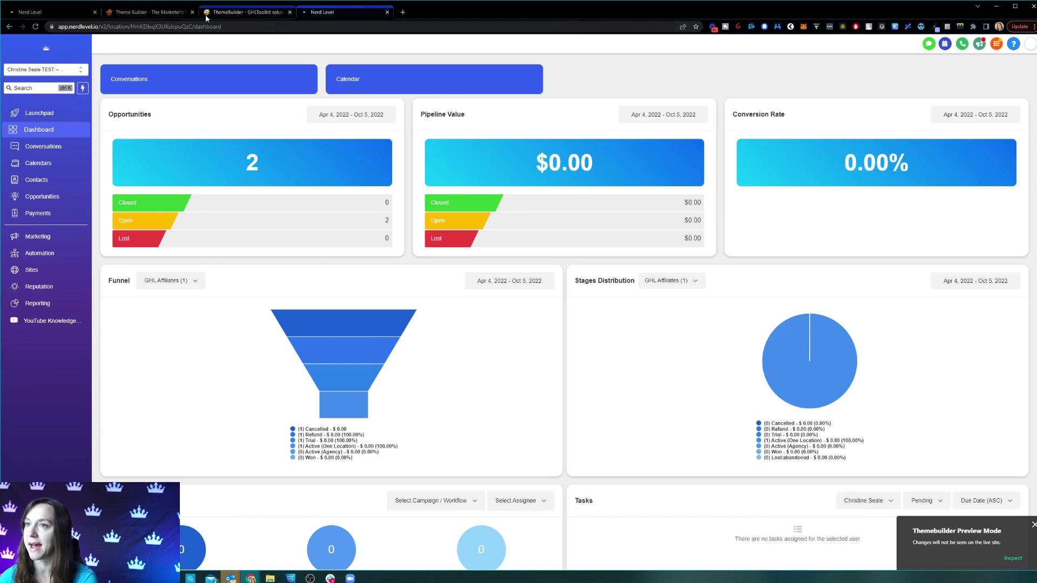
pyautogui.click(162, 11)
pyautogui.click(243, 13)
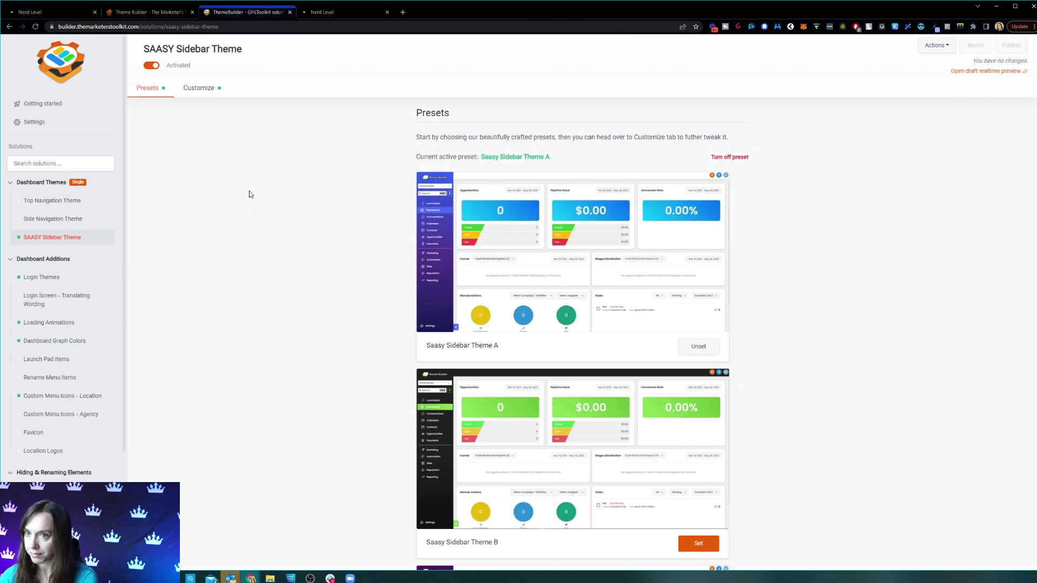
pyautogui.click(74, 220)
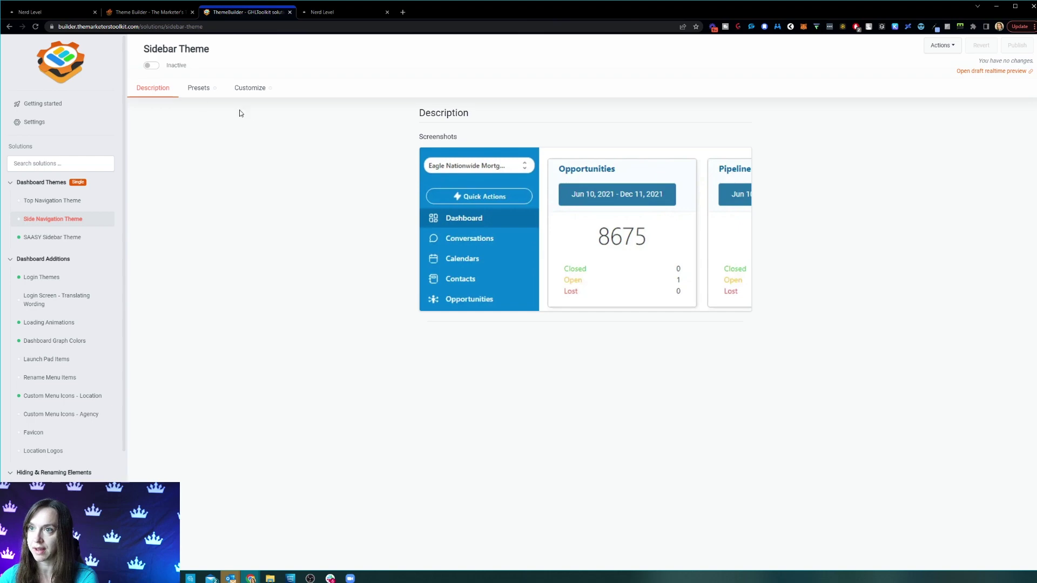
pyautogui.click(200, 91)
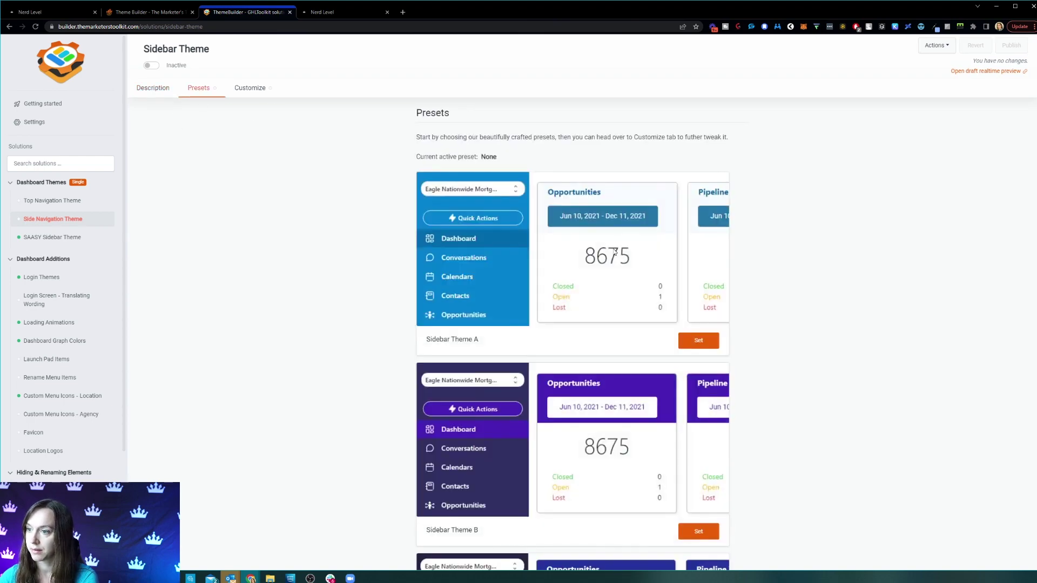
pyautogui.scroll(-12, 605, 273)
pyautogui.scroll(-7, 606, 270)
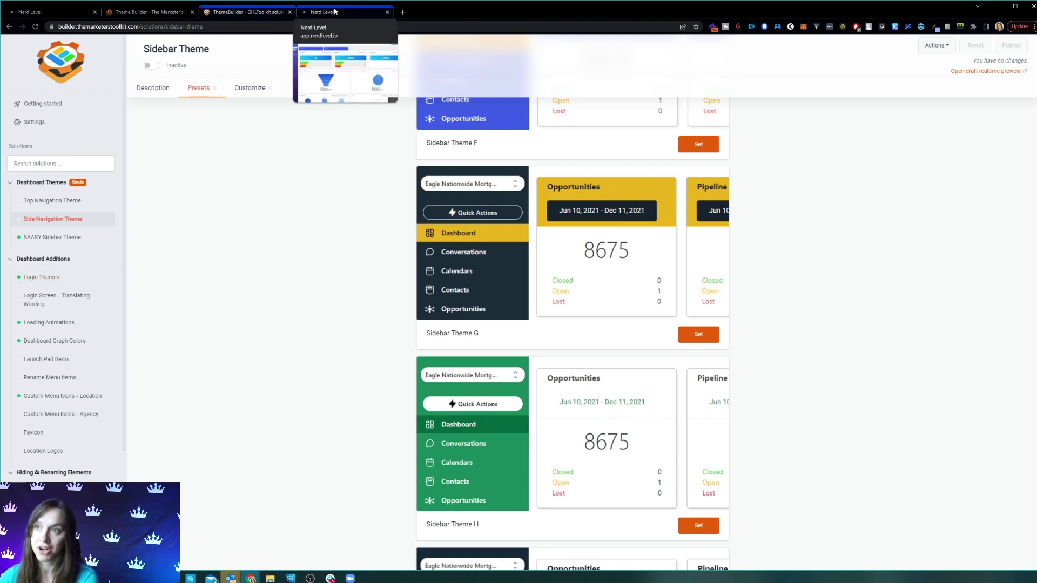
# Step: Open the Dashboard Login Themes presets and browse the available login themes
pyautogui.click(76, 278)
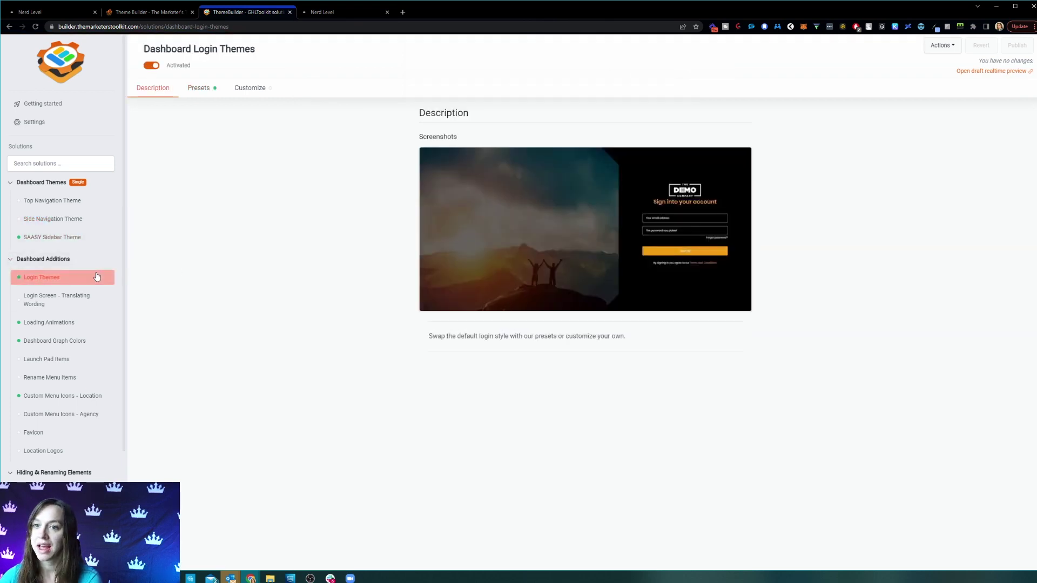
pyautogui.click(201, 90)
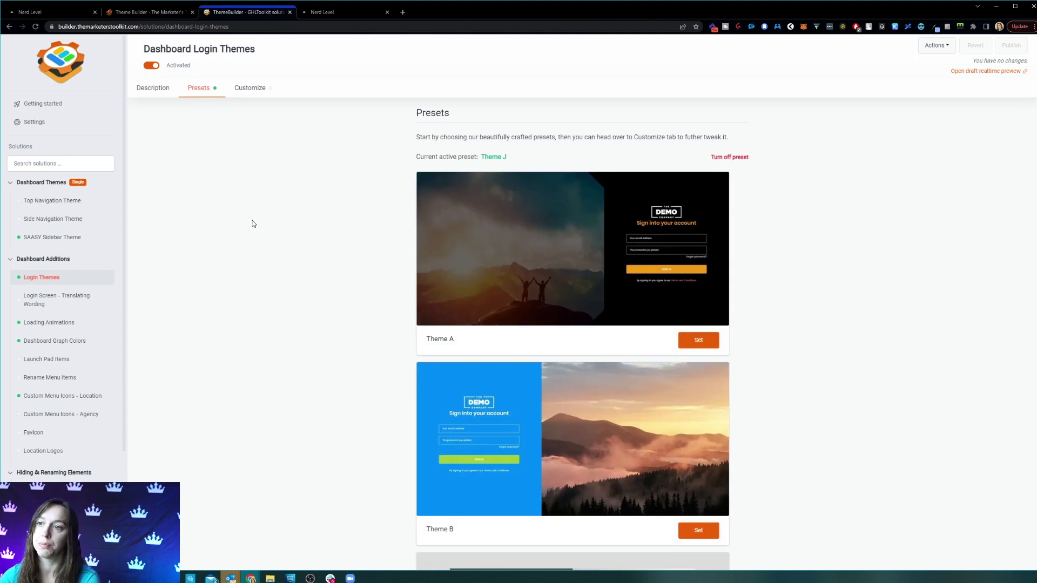
pyautogui.scroll(-3, 253, 222)
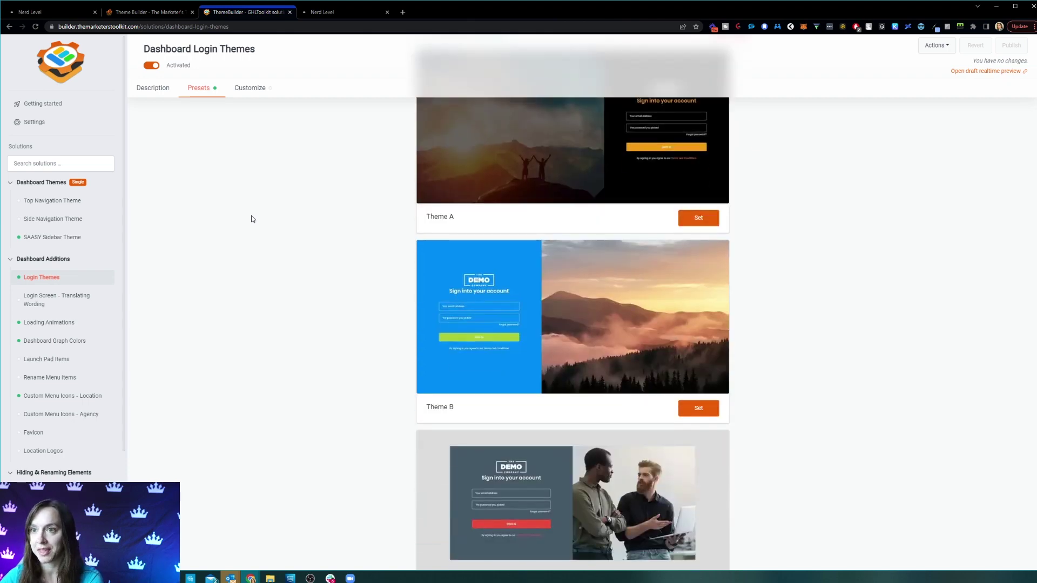
pyautogui.scroll(-18, 250, 218)
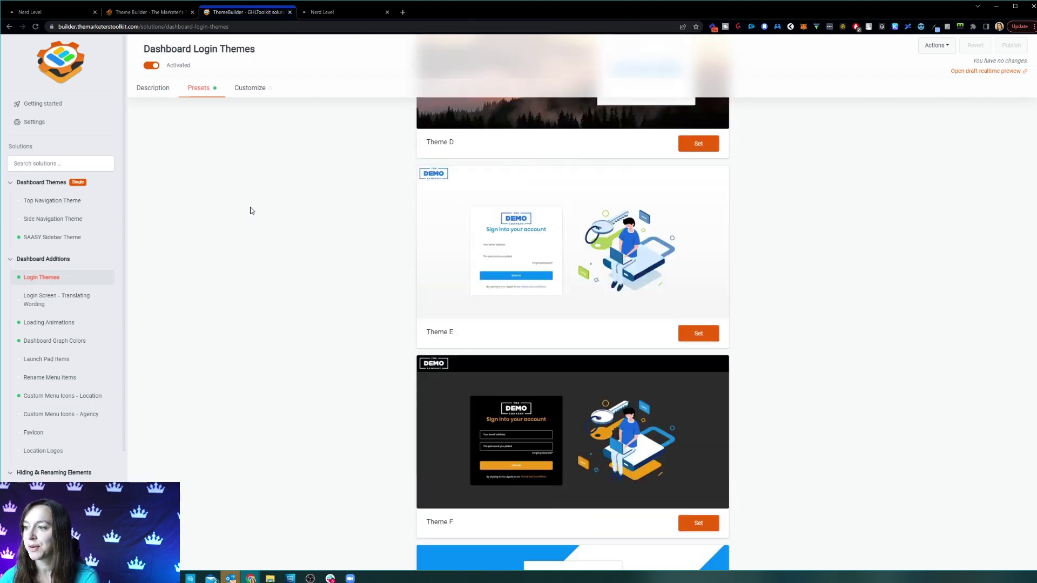
pyautogui.scroll(-8, 247, 211)
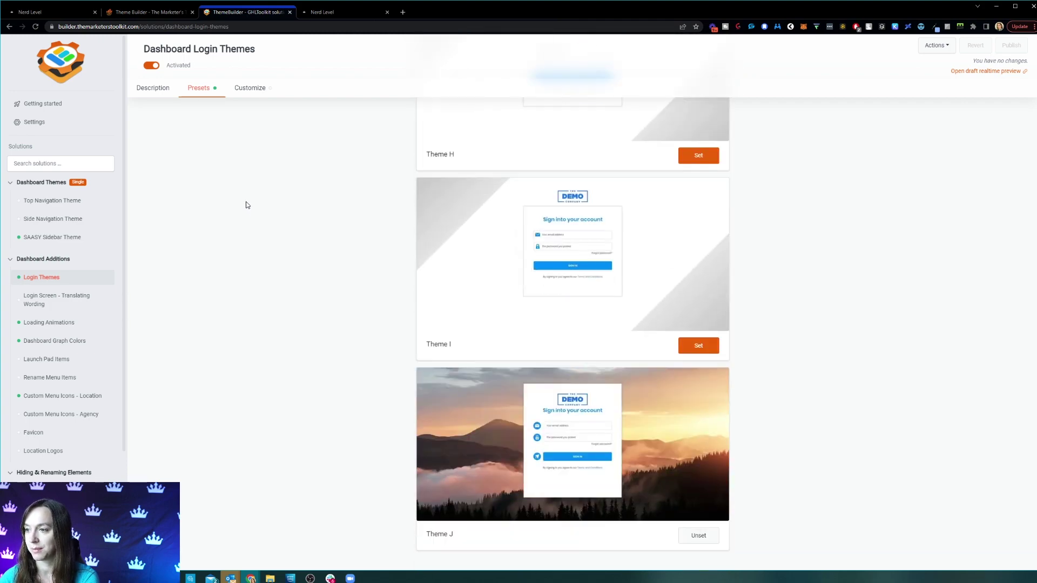
pyautogui.scroll(14, 249, 213)
pyautogui.scroll(15, 253, 213)
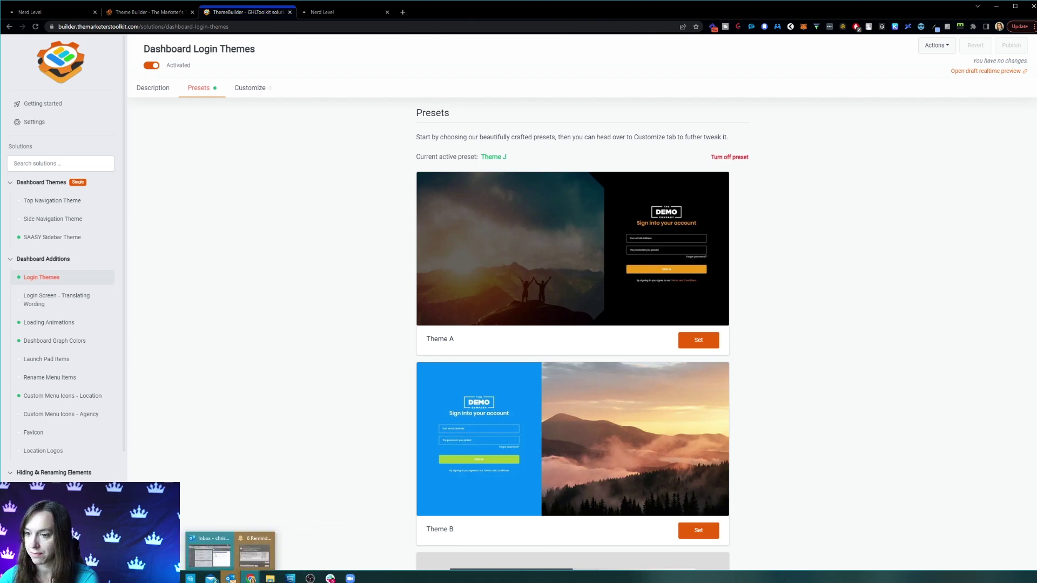
# Step: Bring up the incognito login window to compare the live Theme J login page
pyautogui.click(286, 567)
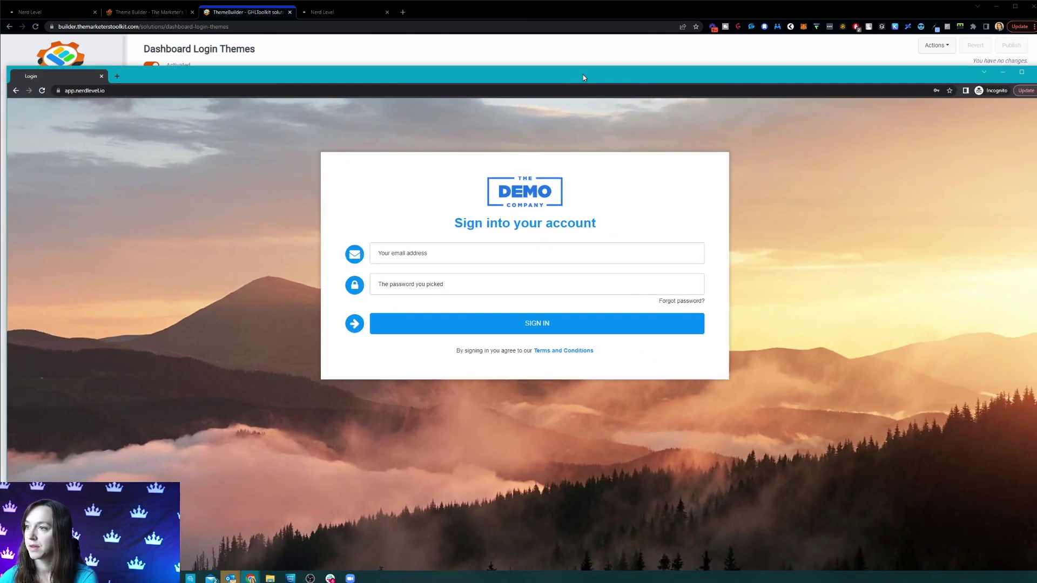
pyautogui.moveTo(582, 74); pyautogui.dragTo(569, 69)
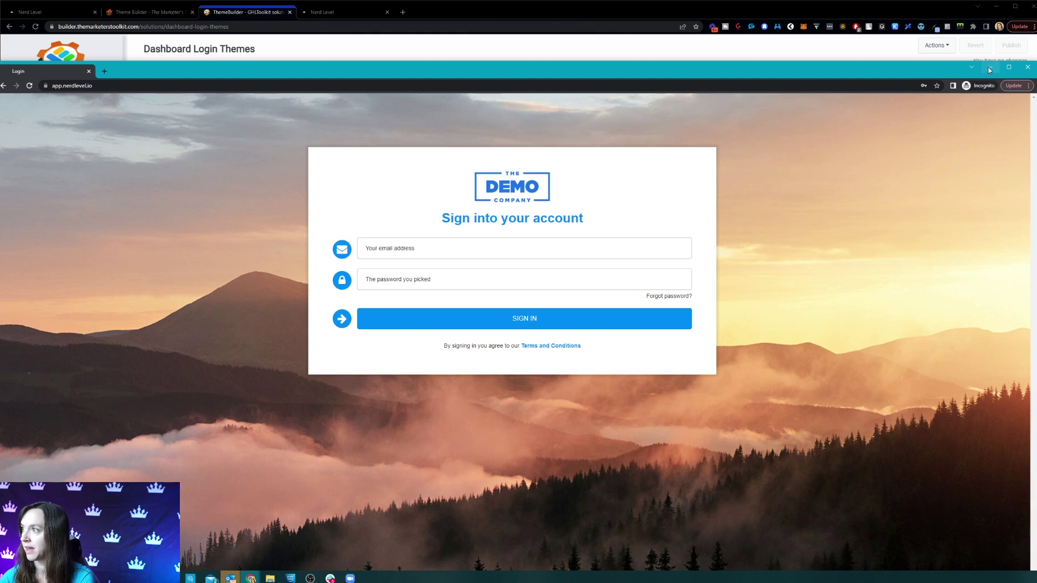
pyautogui.moveTo(850, 71); pyautogui.dragTo(849, 17)
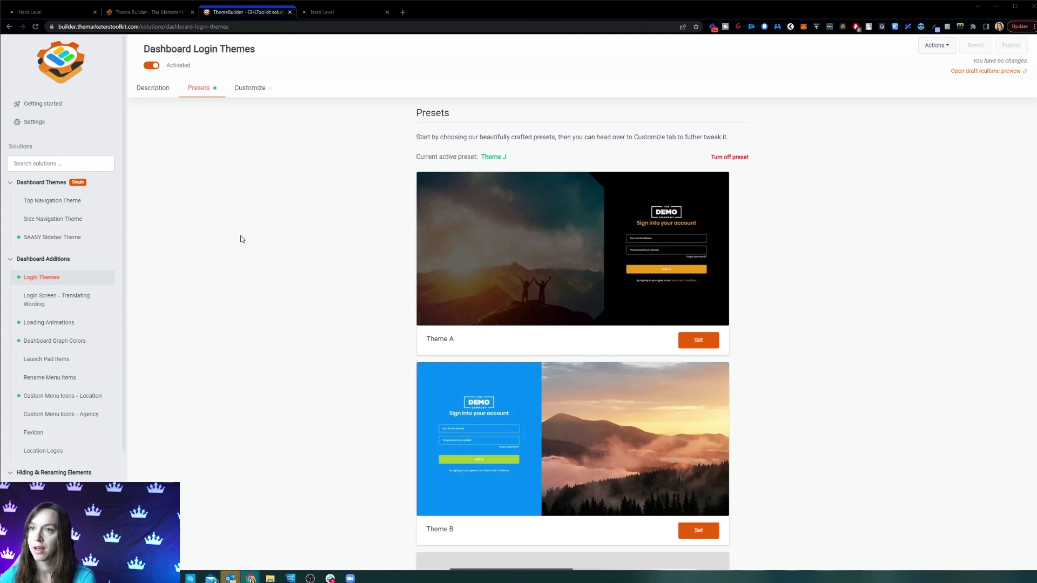
pyautogui.scroll(-6, 676, 304)
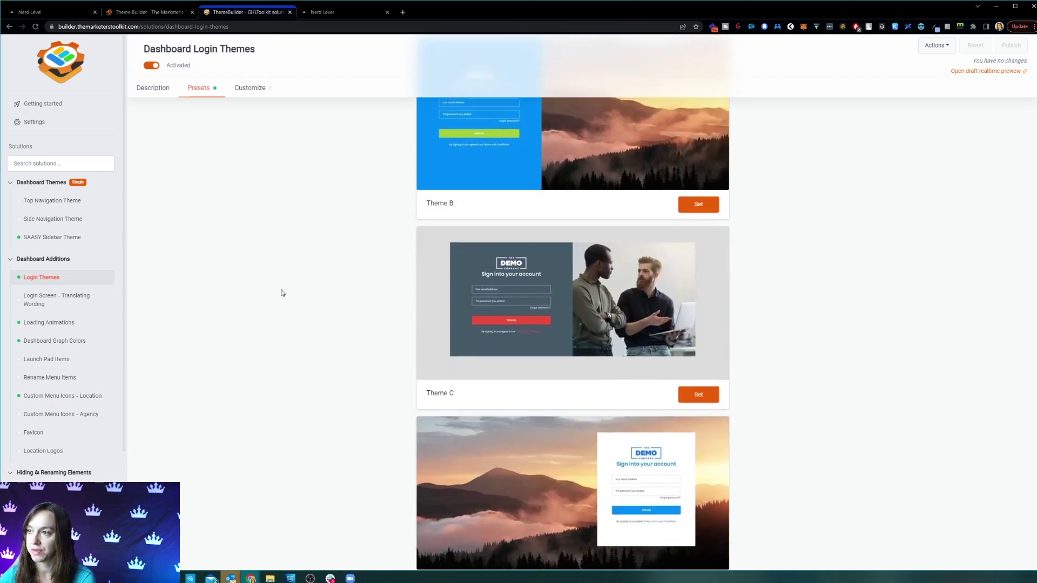
# Step: Review the login Images customization and Translating Wording page, then open Loading Animations
pyautogui.click(248, 92)
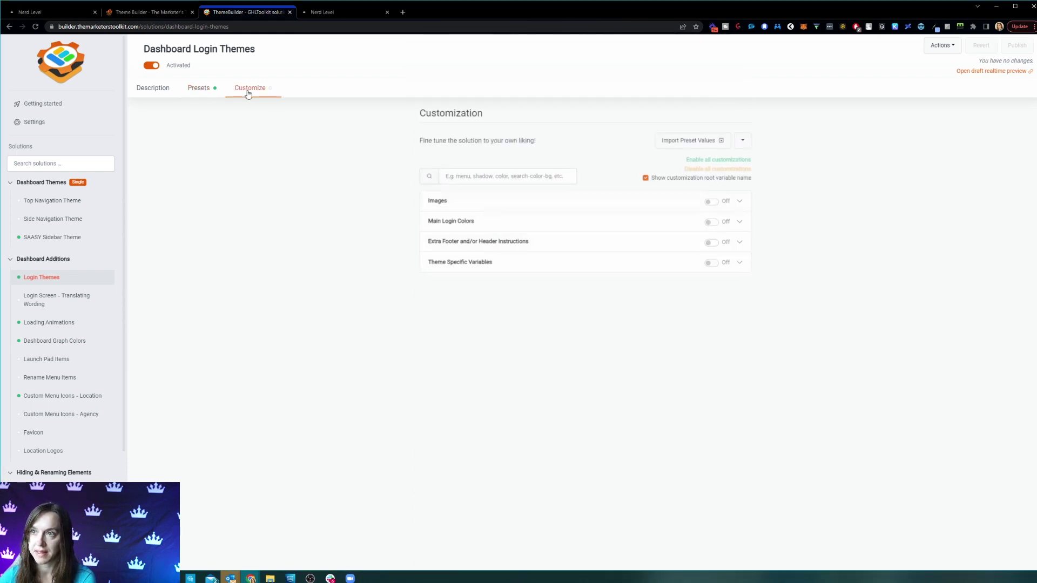
pyautogui.click(494, 206)
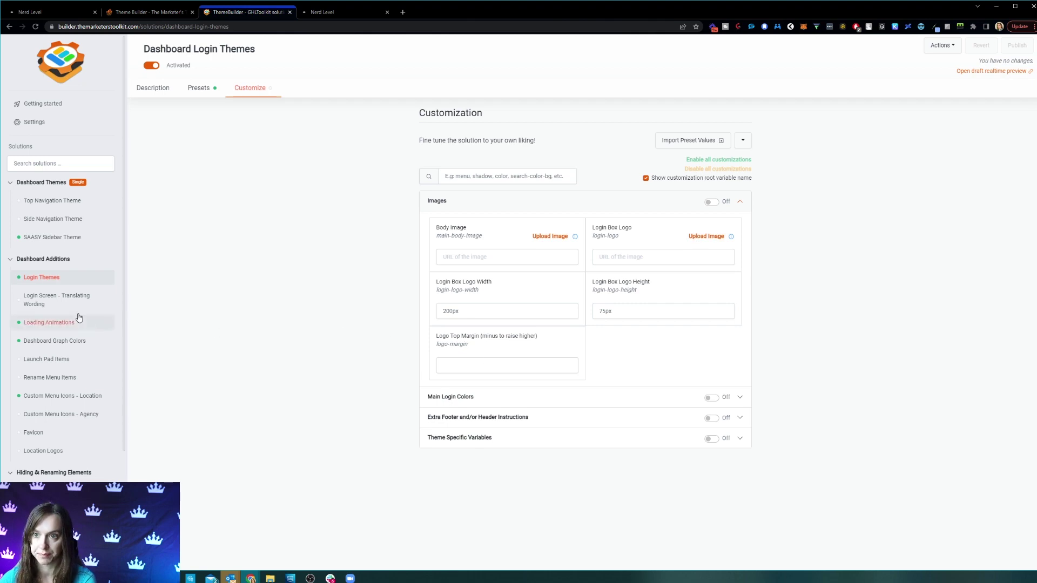
pyautogui.click(70, 300)
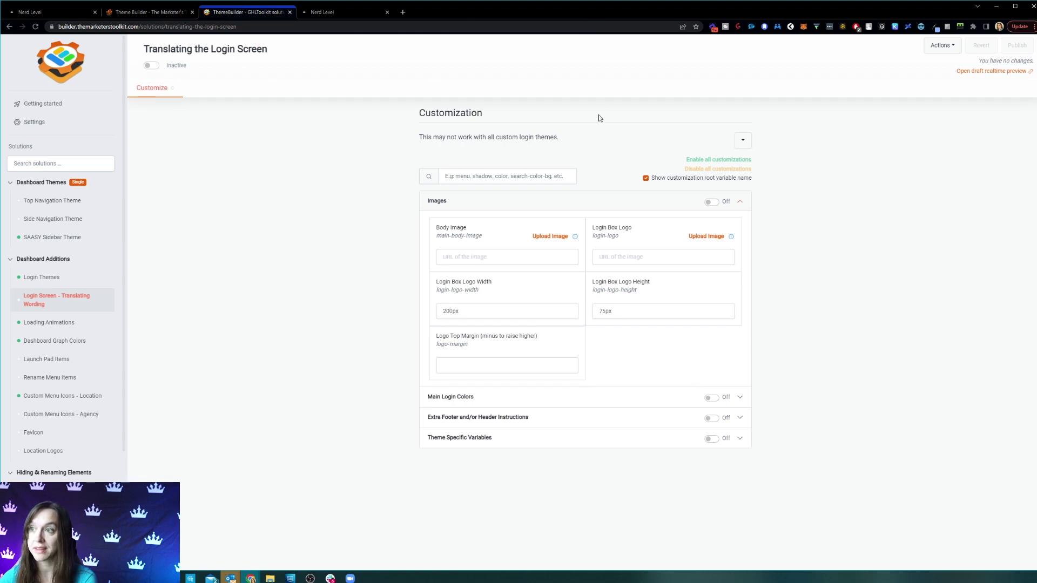
pyautogui.click(69, 322)
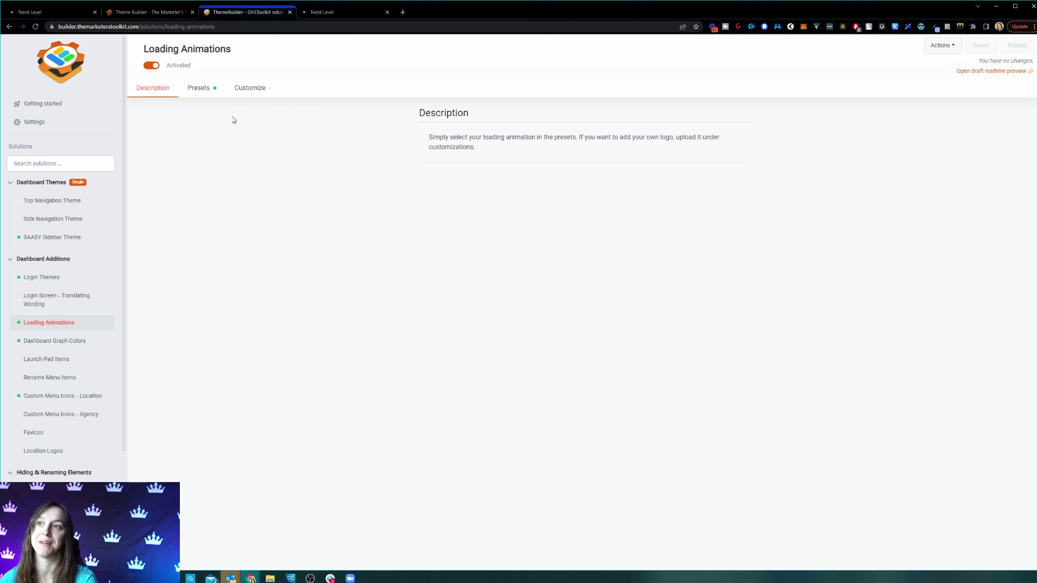
# Step: Compare the live dashboard's loading animation and open the Loading Animations presets
pyautogui.click(333, 12)
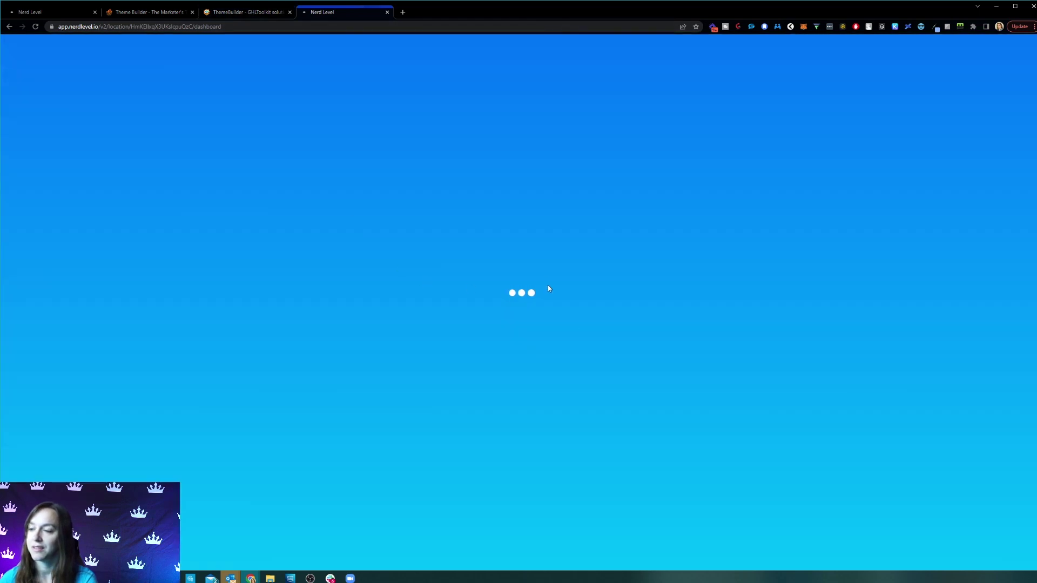
pyautogui.click(245, 14)
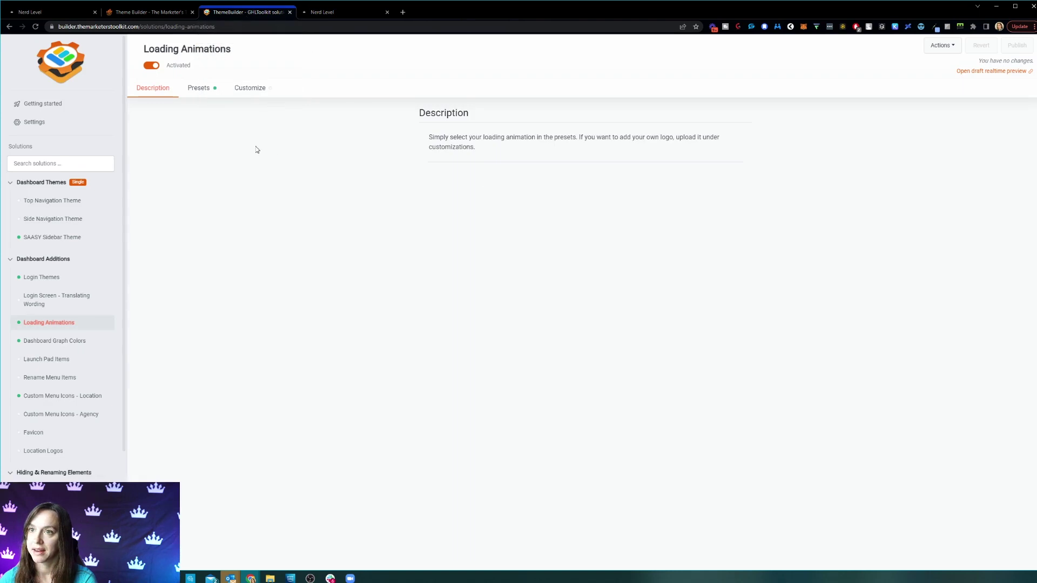
pyautogui.click(206, 90)
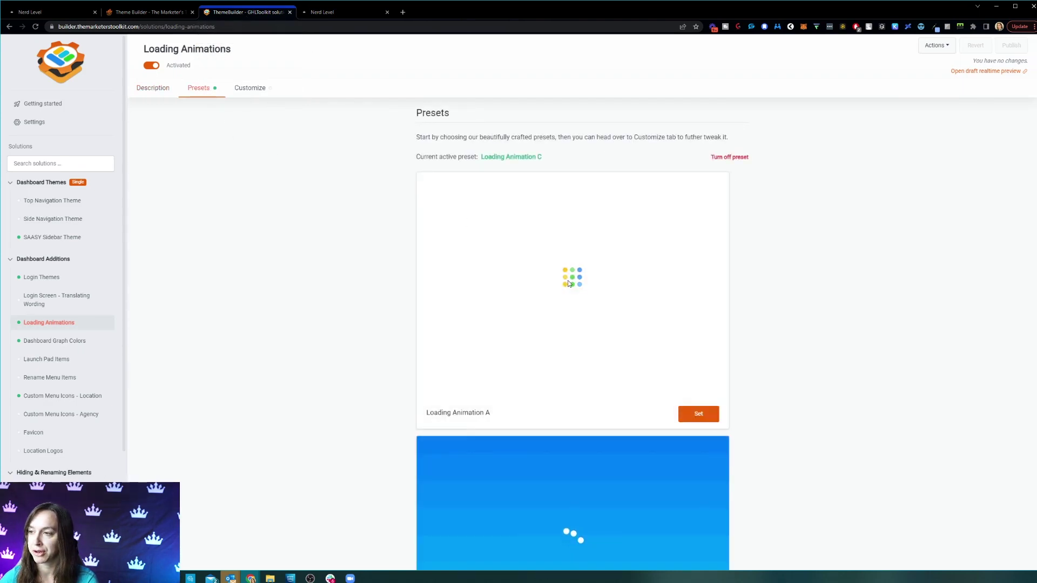
# Step: Browse the loading animation presets and customizations, then open Dashboard Graph Colors
pyautogui.scroll(-3, 574, 276)
pyautogui.scroll(-13, 574, 276)
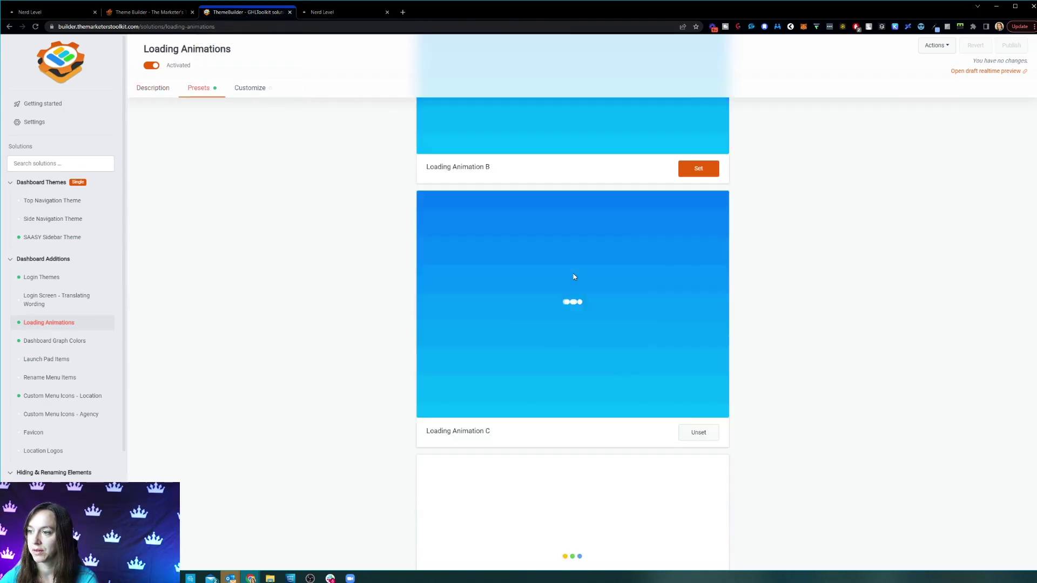
pyautogui.scroll(-5, 573, 267)
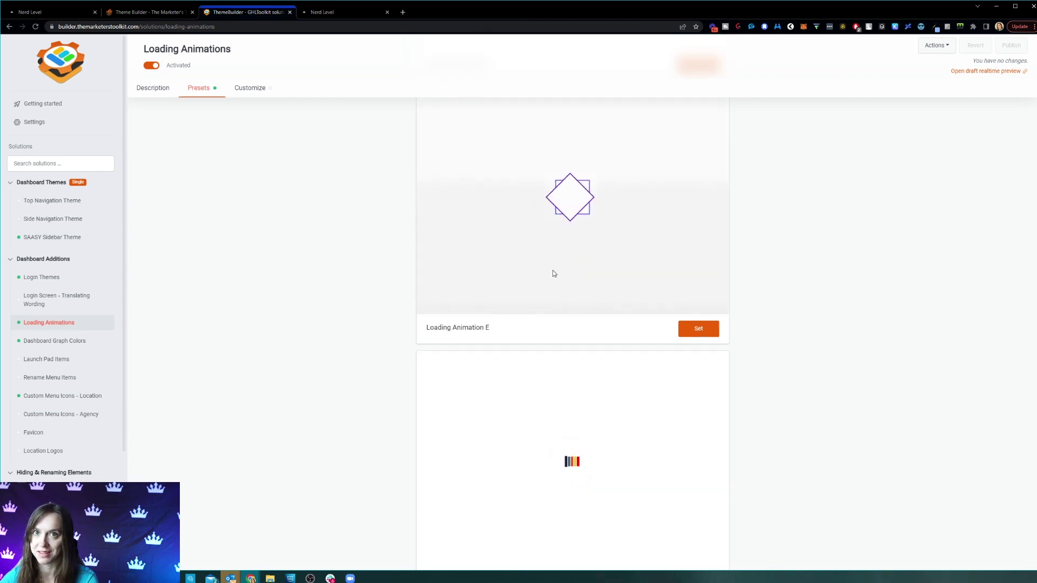
pyautogui.scroll(-5, 553, 274)
pyautogui.scroll(-4, 549, 277)
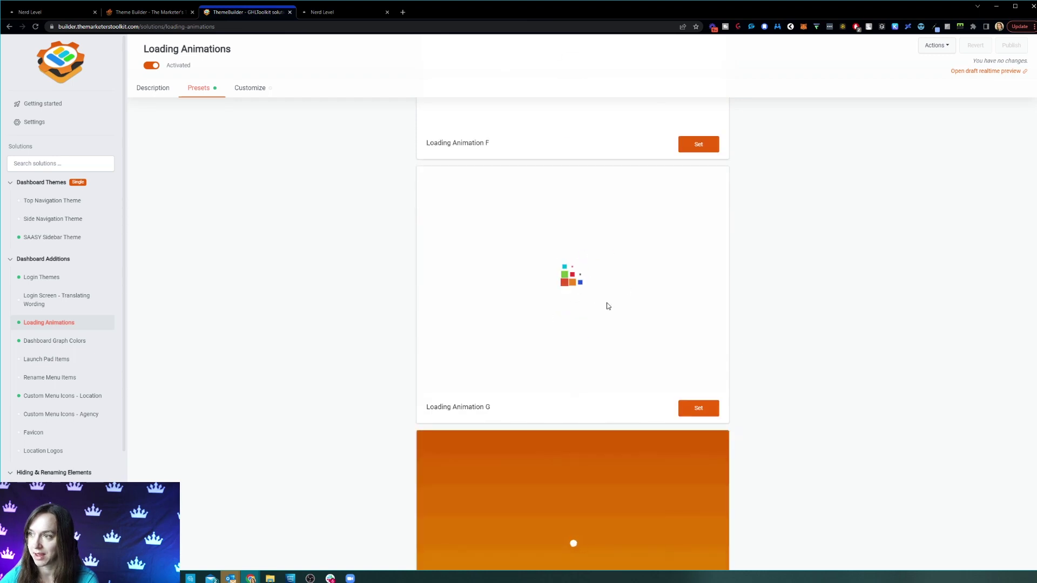
pyautogui.scroll(-15, 588, 316)
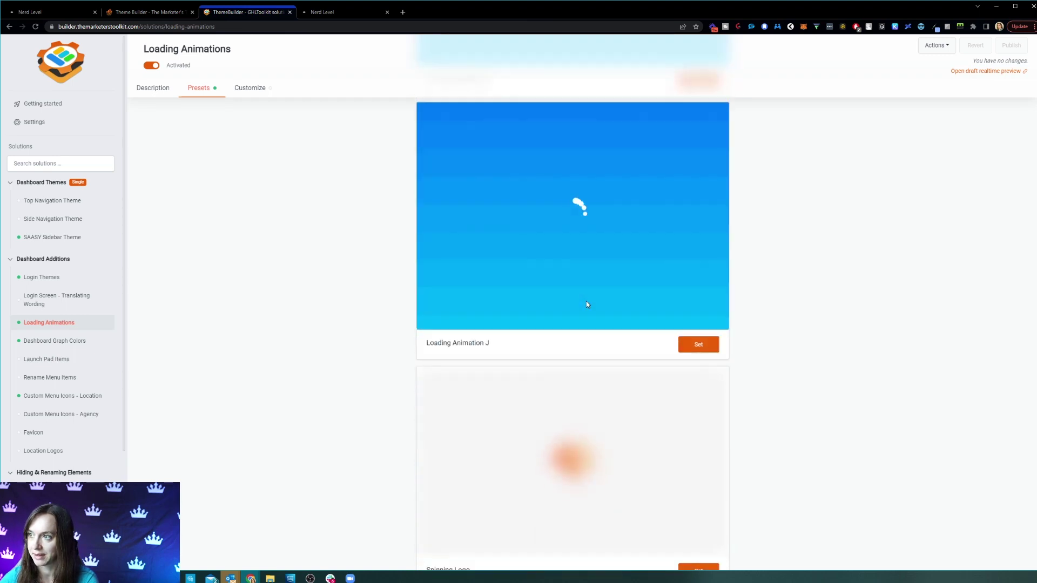
pyautogui.scroll(-6, 587, 304)
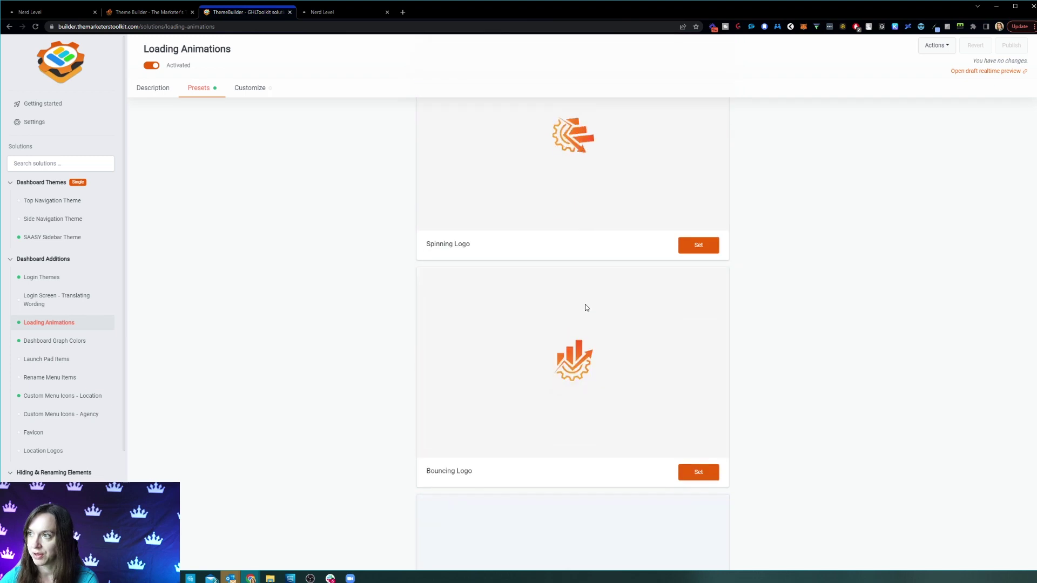
pyautogui.scroll(-5, 584, 308)
pyautogui.scroll(-3, 581, 307)
pyautogui.scroll(12, 581, 307)
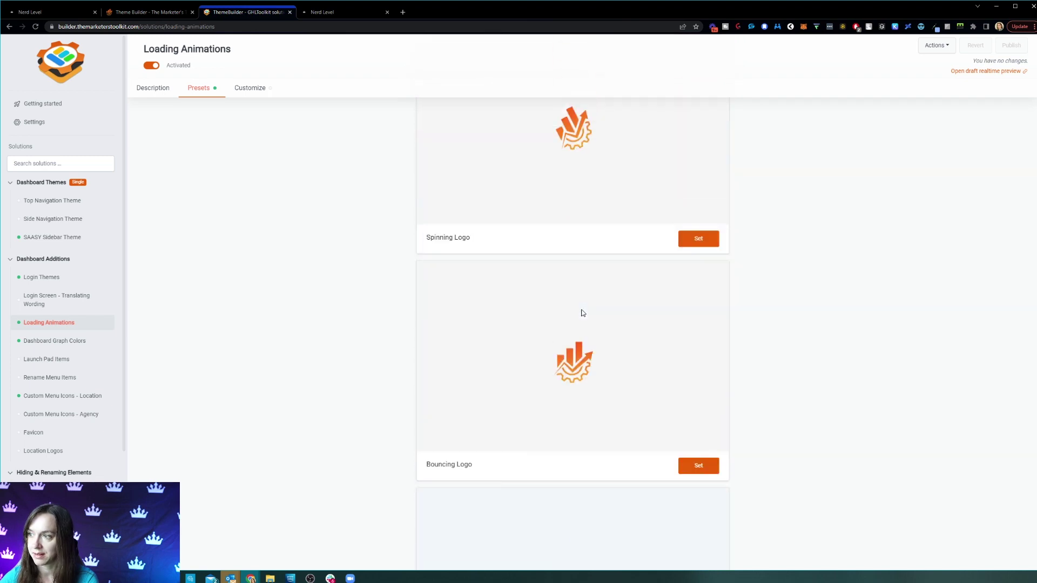
pyautogui.click(257, 90)
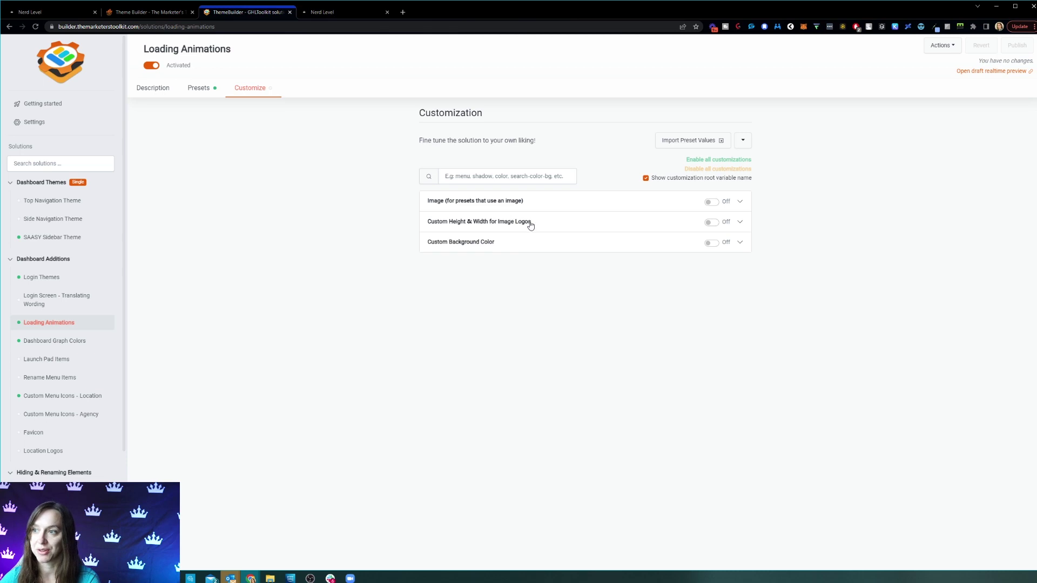
pyautogui.click(71, 341)
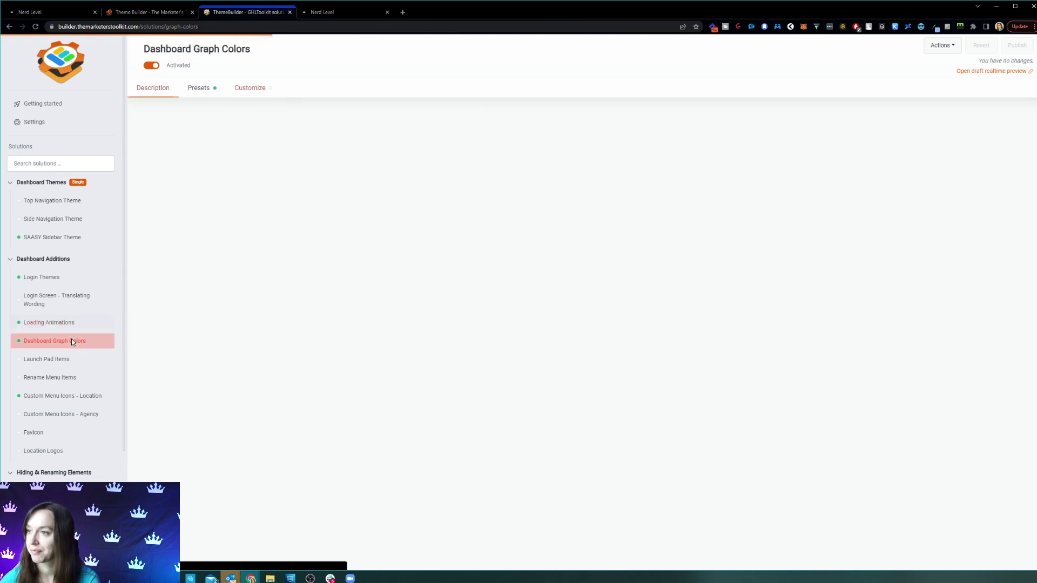
# Step: Open the Dashboard Graph Colors presets and compare the live dashboard's current graph colours
pyautogui.click(197, 97)
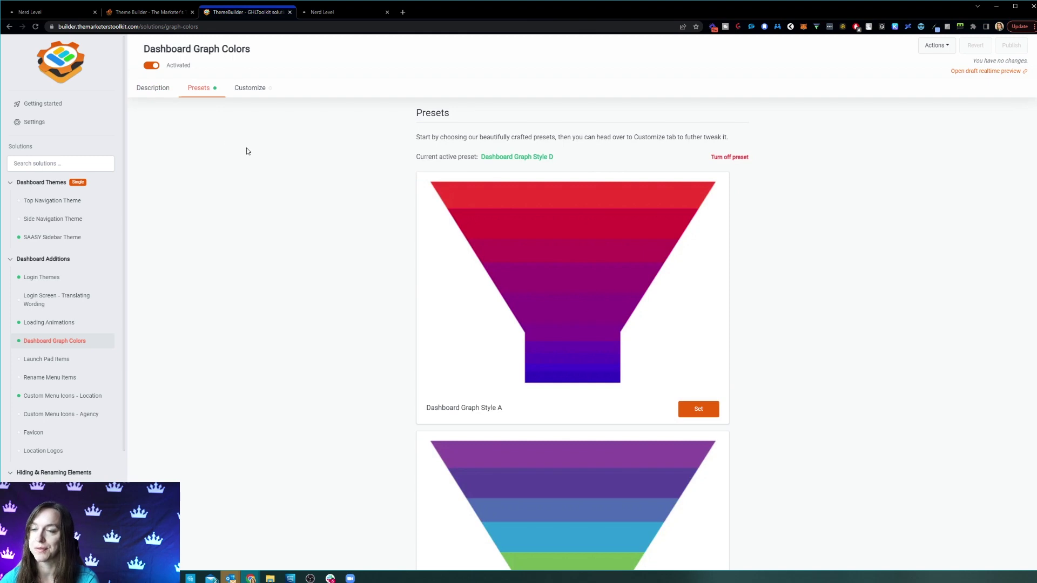
pyautogui.click(316, 15)
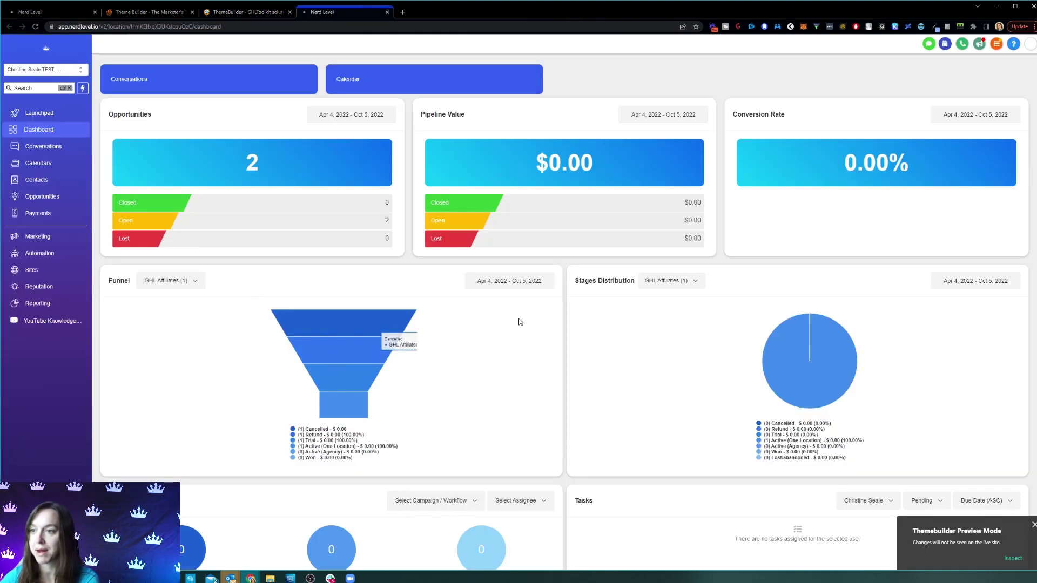
pyautogui.scroll(-5, 477, 310)
pyautogui.scroll(5, 476, 310)
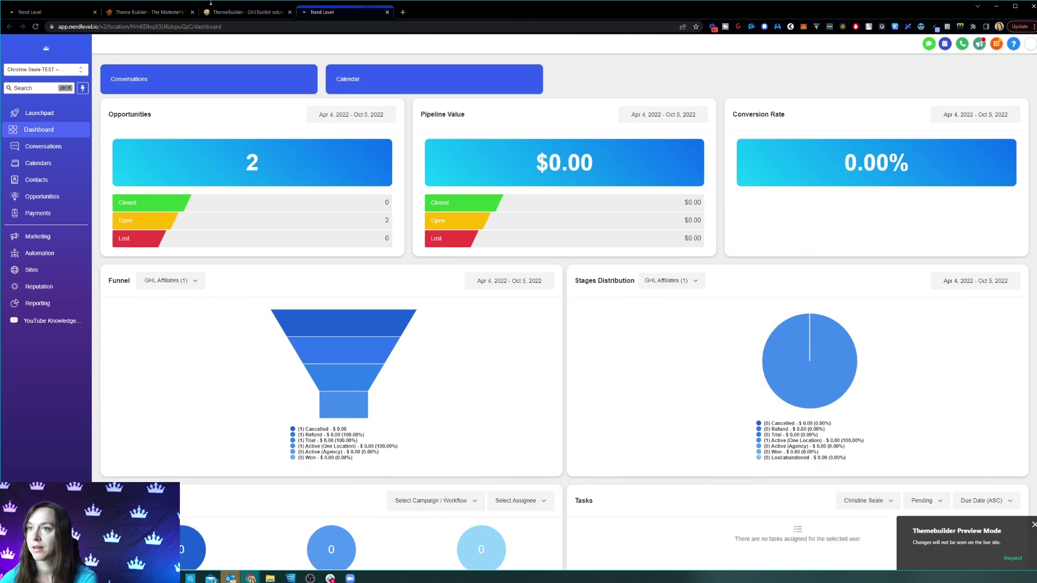
pyautogui.click(212, 13)
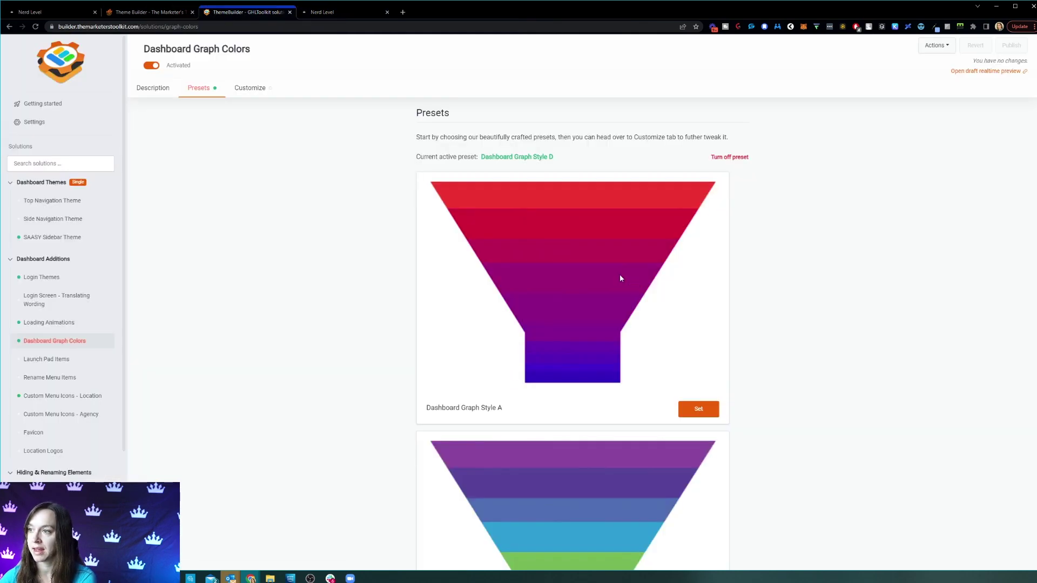
# Step: Scroll the graph presets and set Dashboard Graph Style J, the pink-to-cyan funnel
pyautogui.scroll(-4, 620, 274)
pyautogui.scroll(-16, 620, 277)
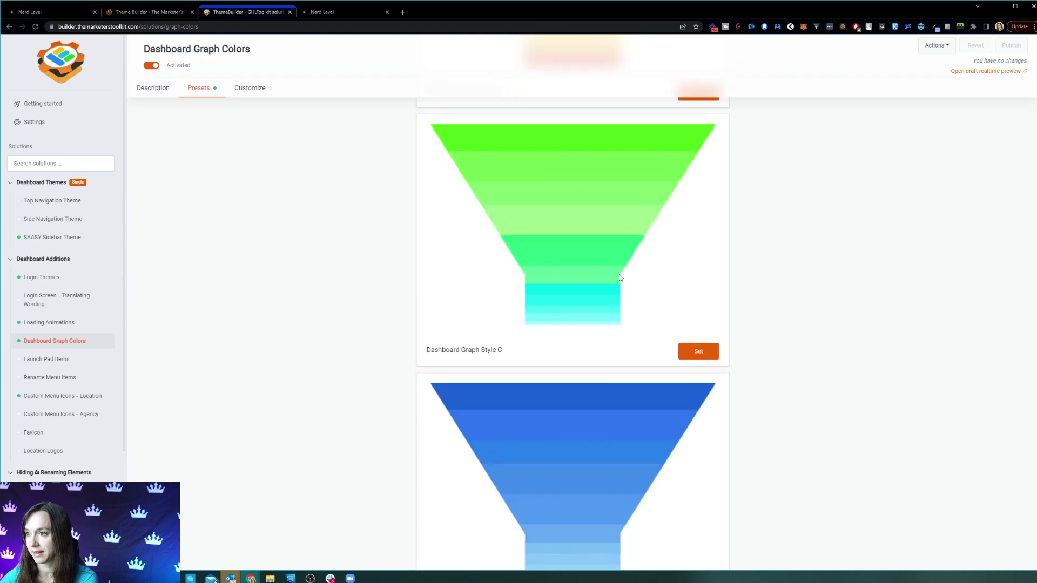
pyautogui.scroll(-20, 620, 277)
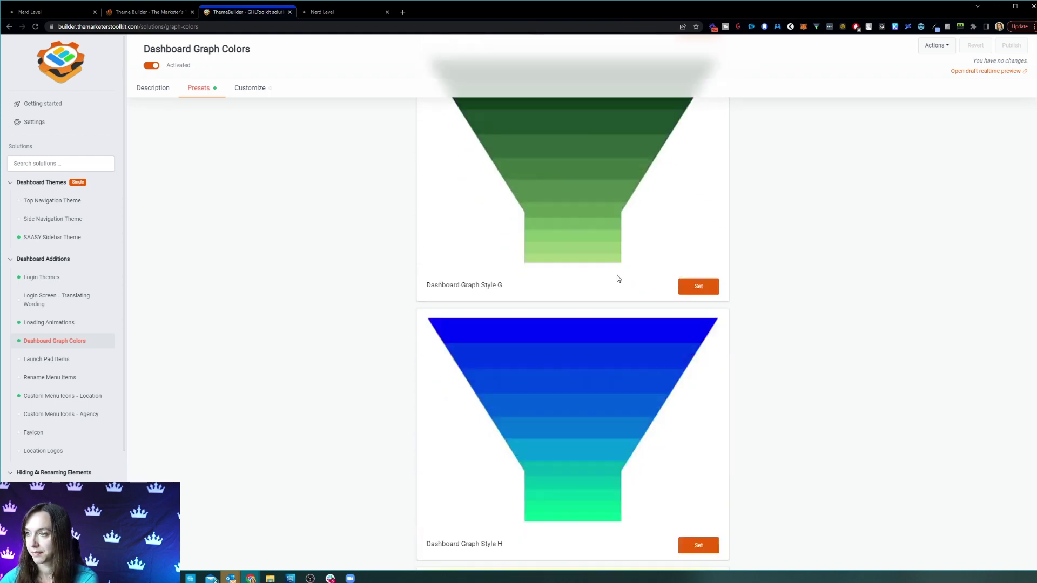
pyautogui.scroll(20, 529, 416)
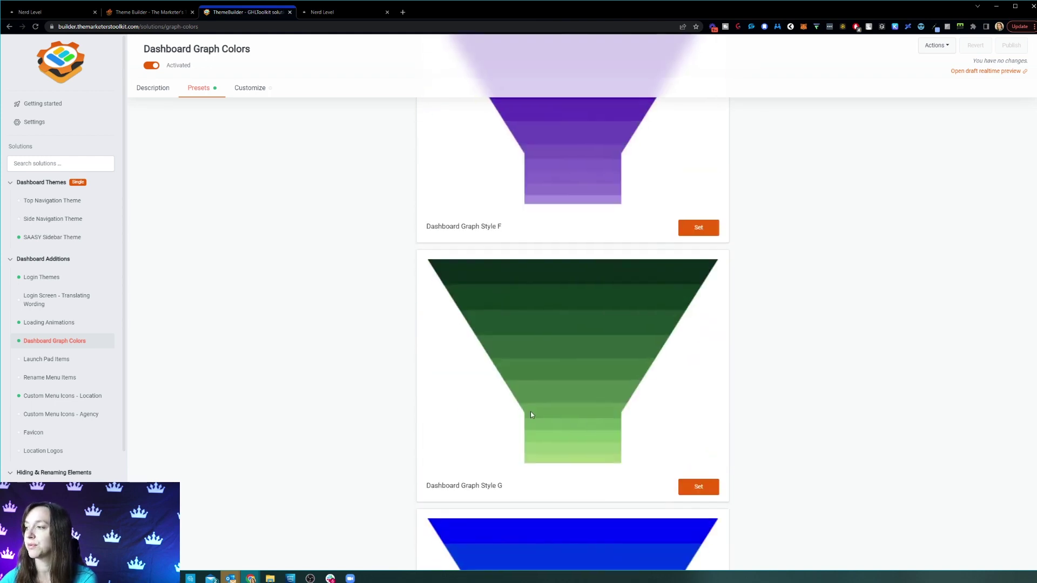
pyautogui.scroll(7, 528, 381)
pyautogui.scroll(-20, 528, 380)
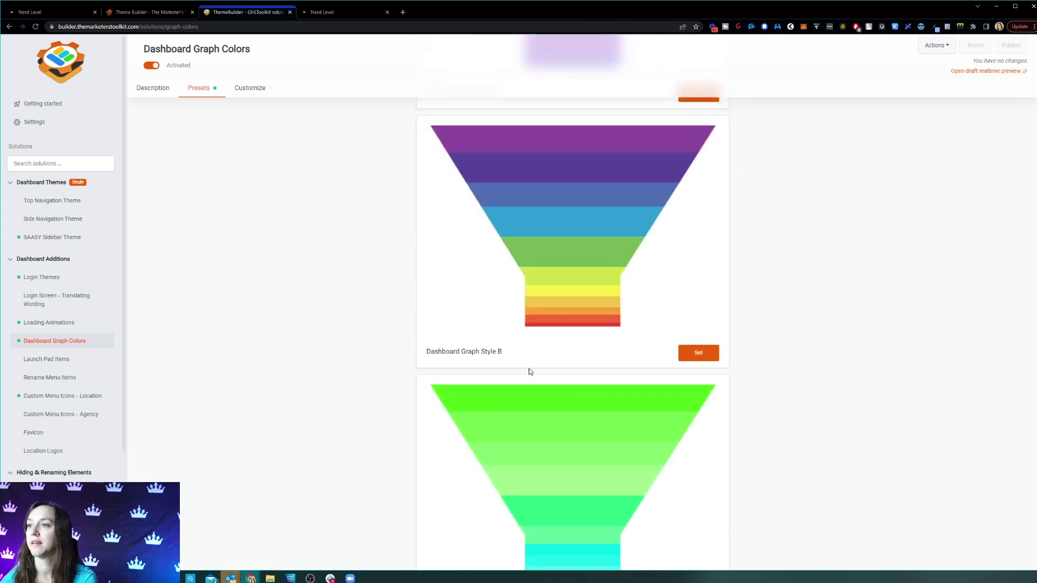
pyautogui.scroll(-15, 567, 411)
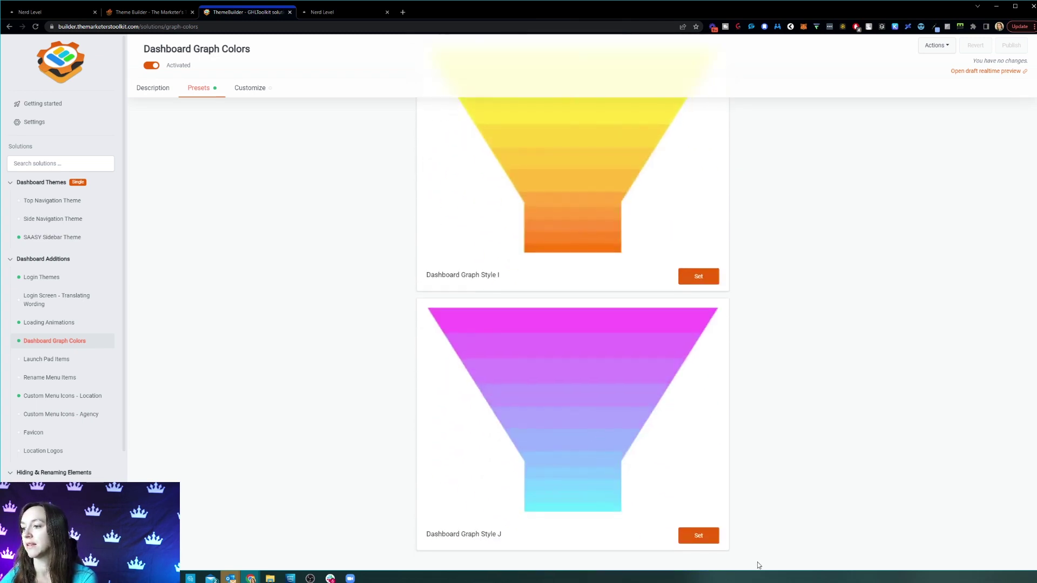
pyautogui.click(702, 542)
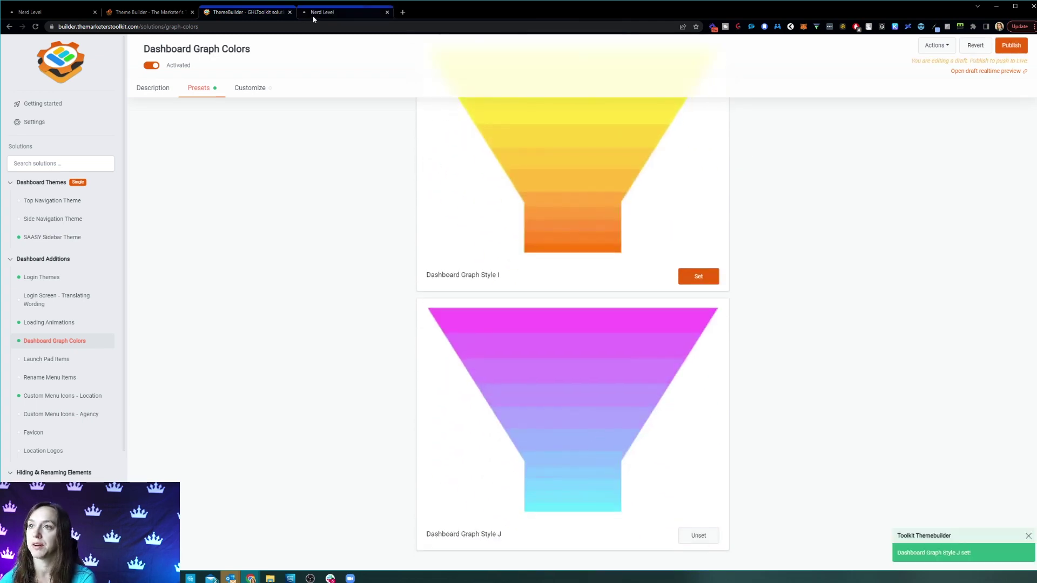
# Step: Preview the pink funnel graph colours on the HighLevel dashboard
pyautogui.click(334, 13)
pyautogui.scroll(-3, 512, 395)
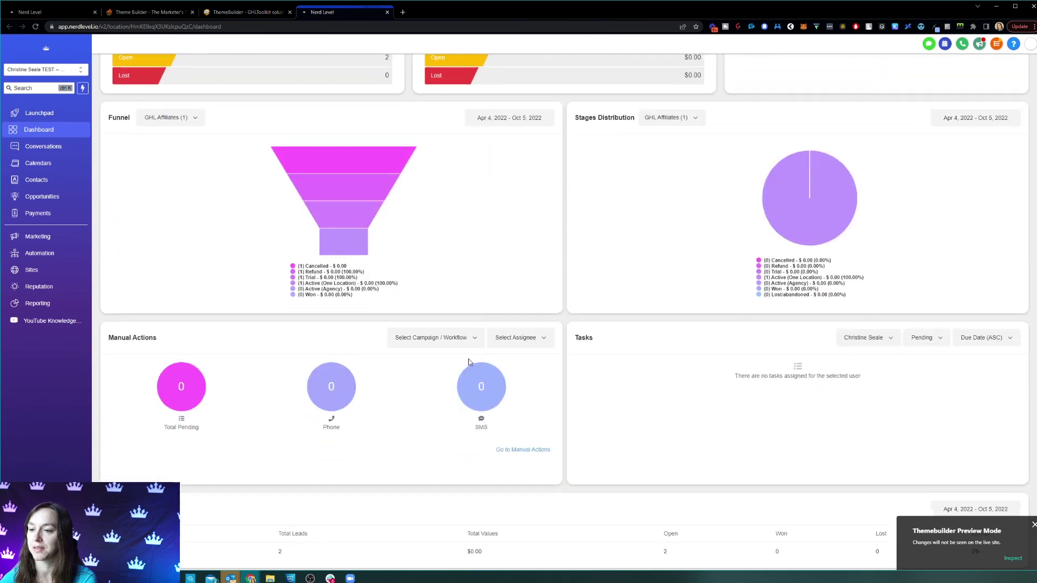
pyautogui.scroll(-3, 463, 366)
pyautogui.scroll(6, 470, 351)
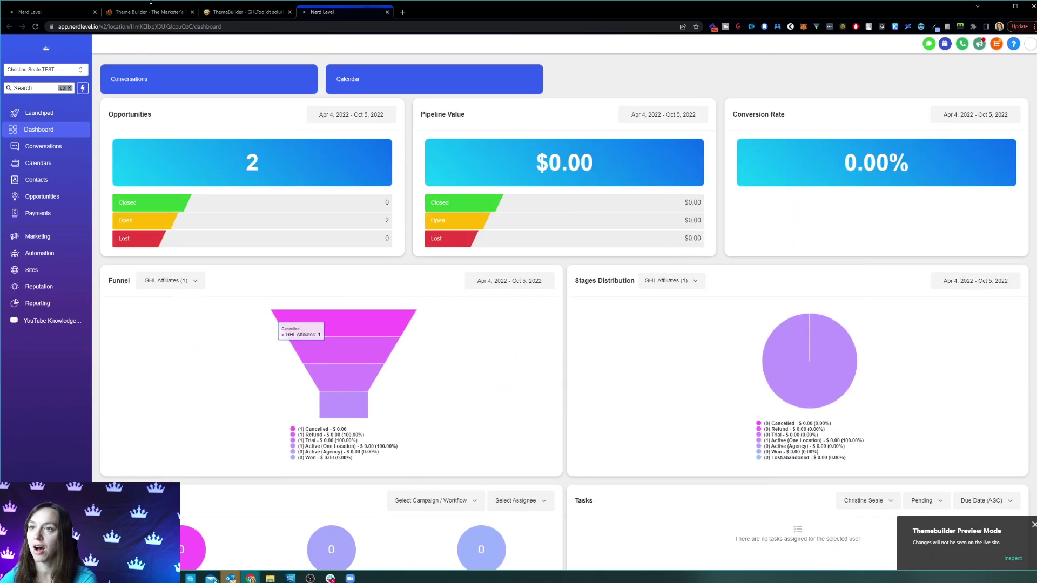
pyautogui.click(250, 9)
# Step: Review the Chart Colors customization options, then open the Launch Pad Items solution
pyautogui.scroll(5, 287, 234)
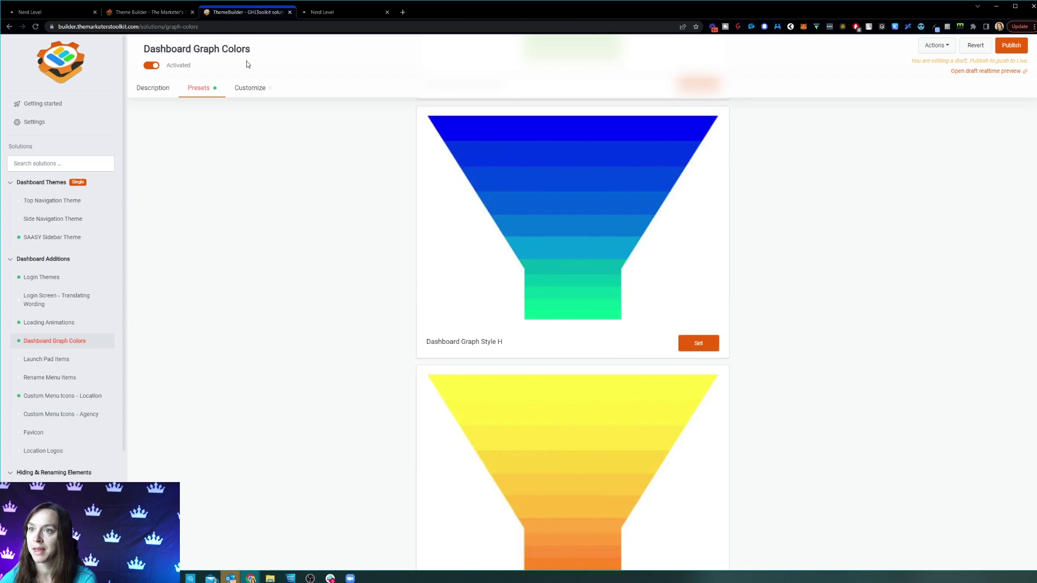
pyautogui.click(242, 92)
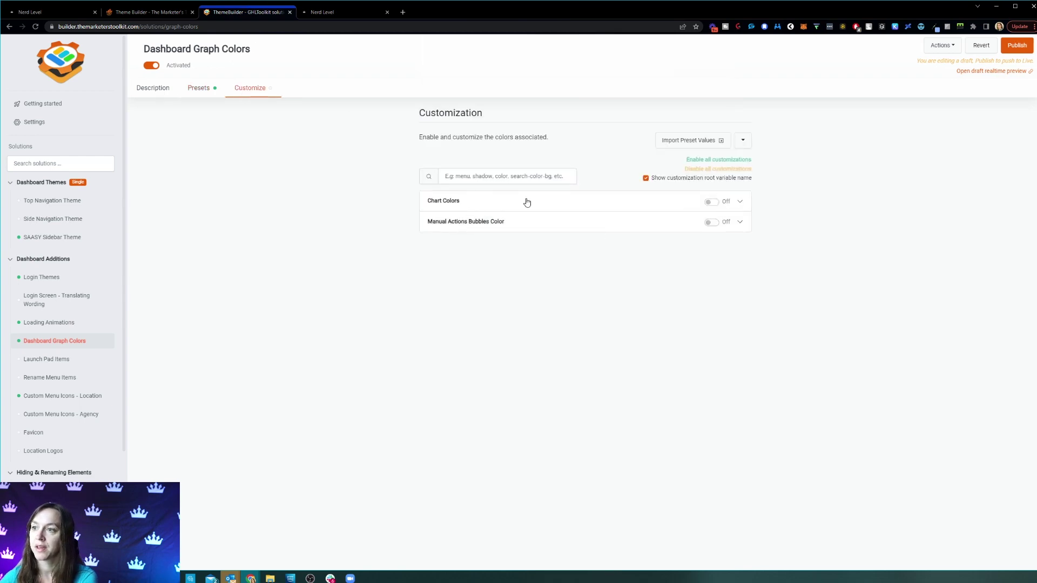
pyautogui.click(510, 203)
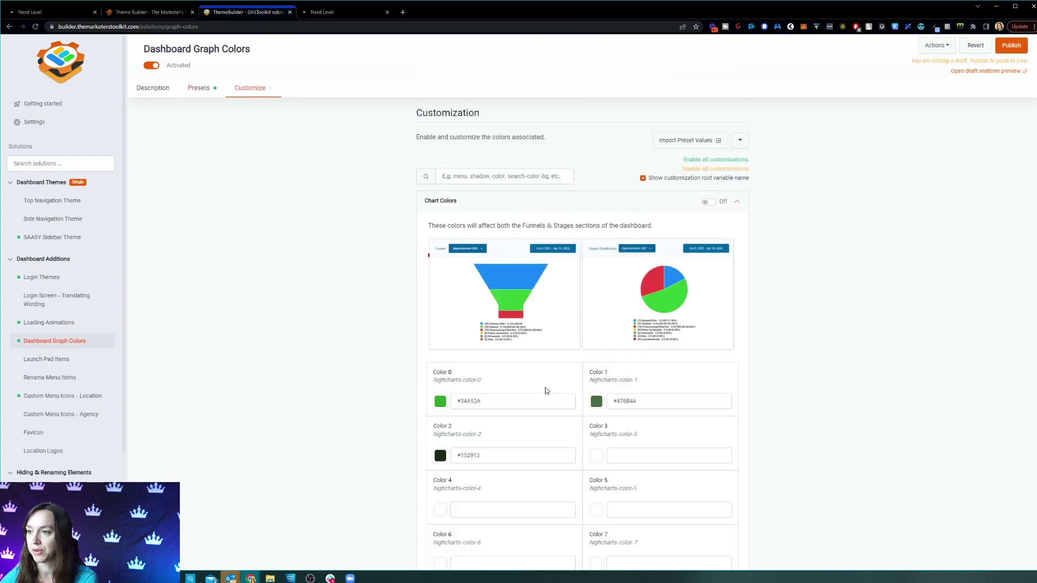
pyautogui.scroll(-3, 670, 403)
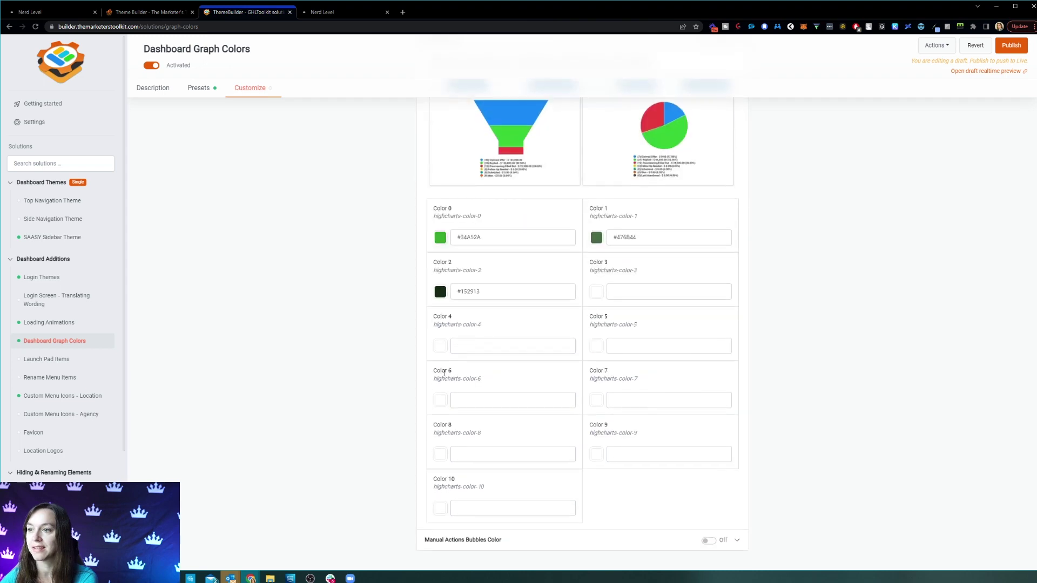
pyautogui.click(90, 366)
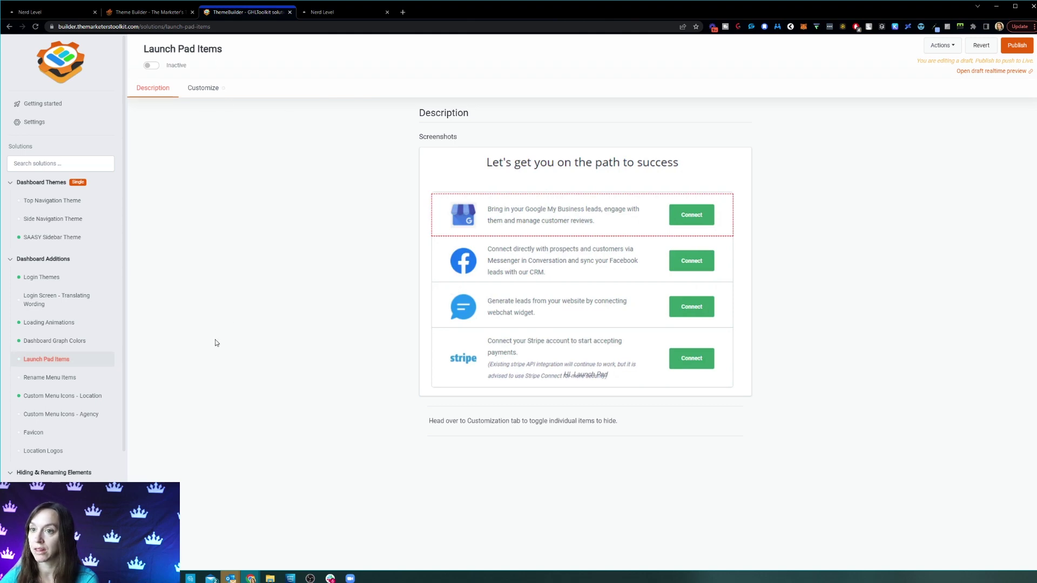
# Step: View the Rename Menu Items customize options, then open Location Sidebar Icon Themes with Icon Set A active
pyautogui.click(81, 378)
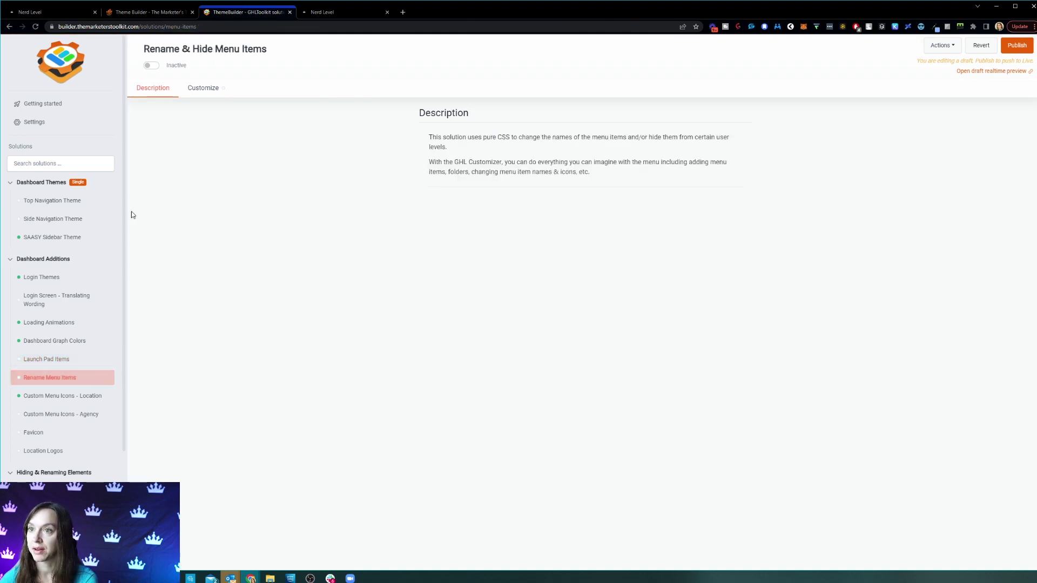
pyautogui.click(204, 89)
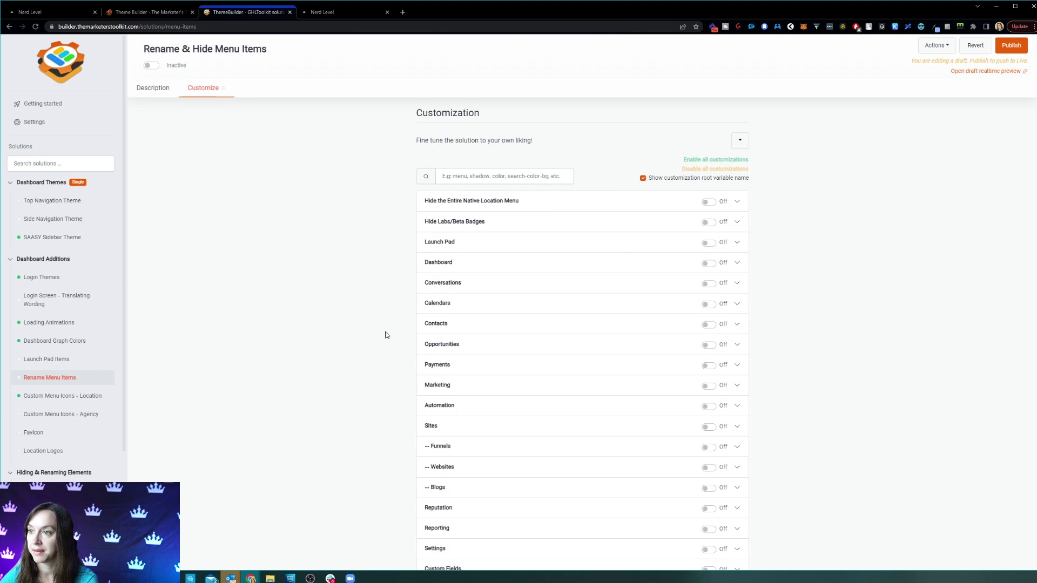
pyautogui.click(79, 400)
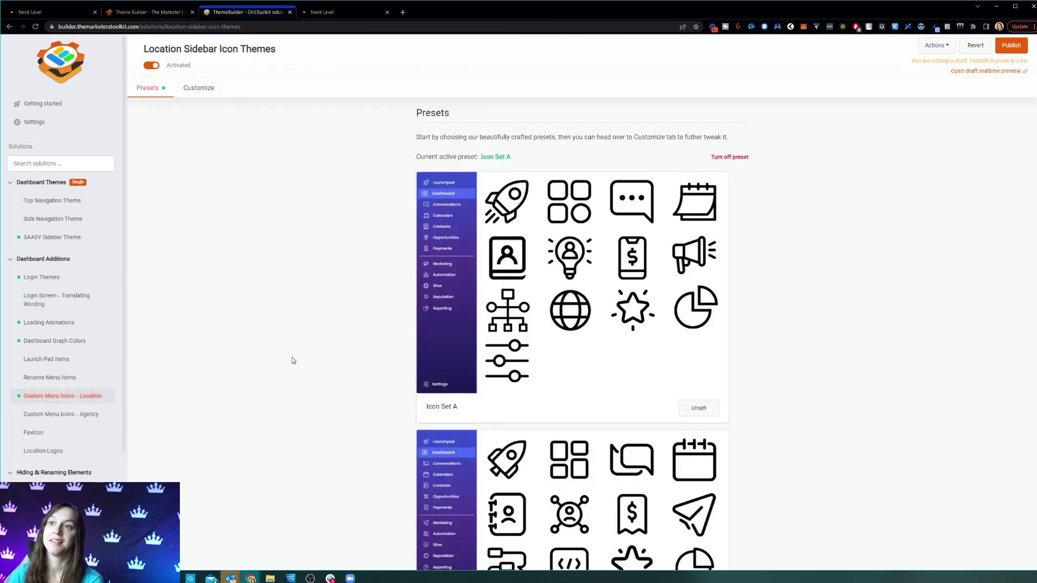
# Step: Preview the new sidebar icons on the Nerd Level dashboard and come back to the Theme Builder
pyautogui.click(346, 12)
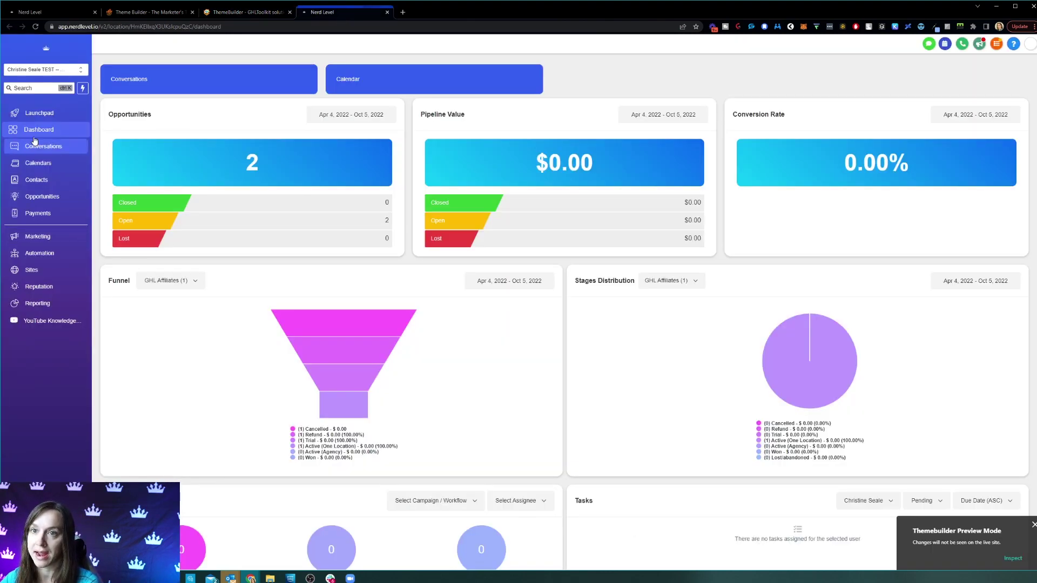
pyautogui.click(244, 12)
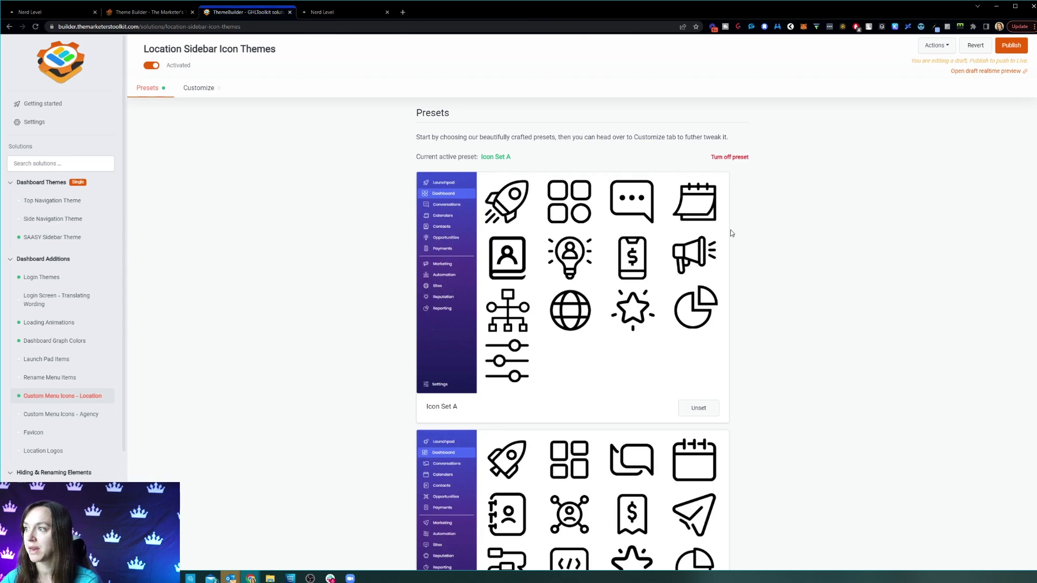
pyautogui.scroll(-12, 653, 384)
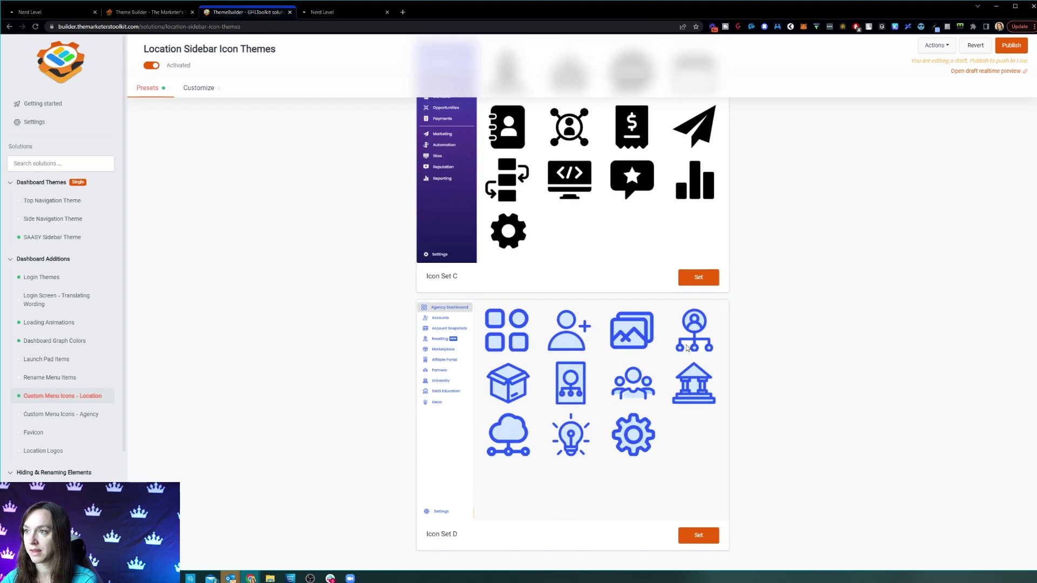
pyautogui.scroll(5, 376, 120)
# Step: Review the location icon Customize tab's Icon Settings fields, then open Custom Menu Icons - Agency
pyautogui.click(192, 92)
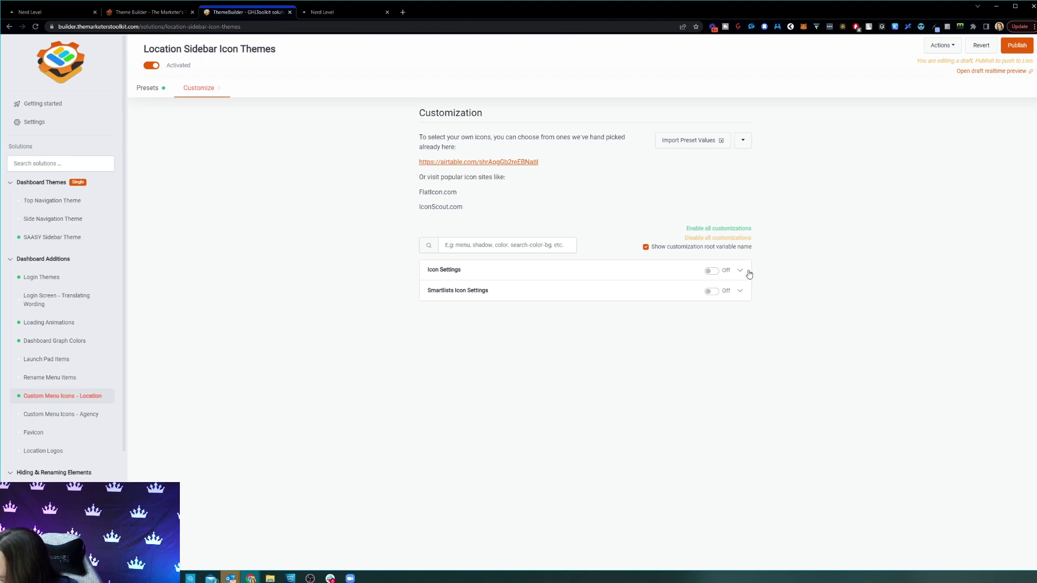
pyautogui.click(744, 272)
pyautogui.scroll(-5, 762, 288)
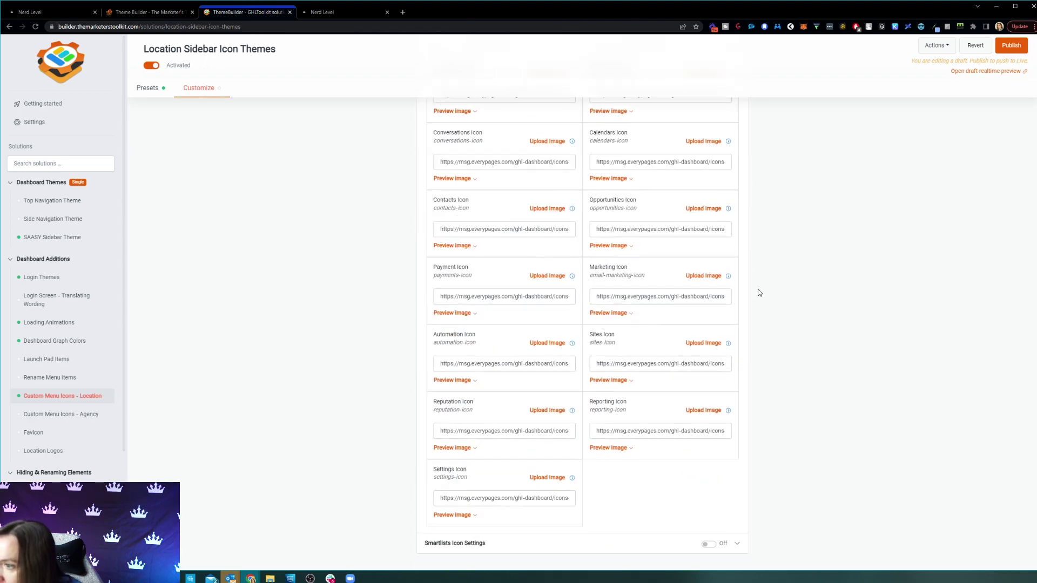
pyautogui.scroll(5, 394, 294)
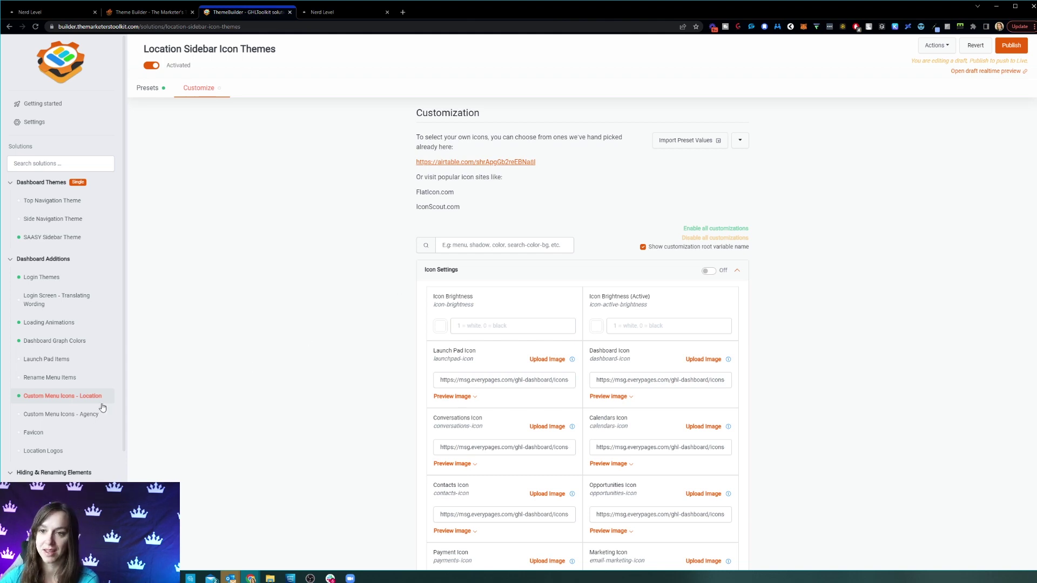
pyautogui.click(80, 414)
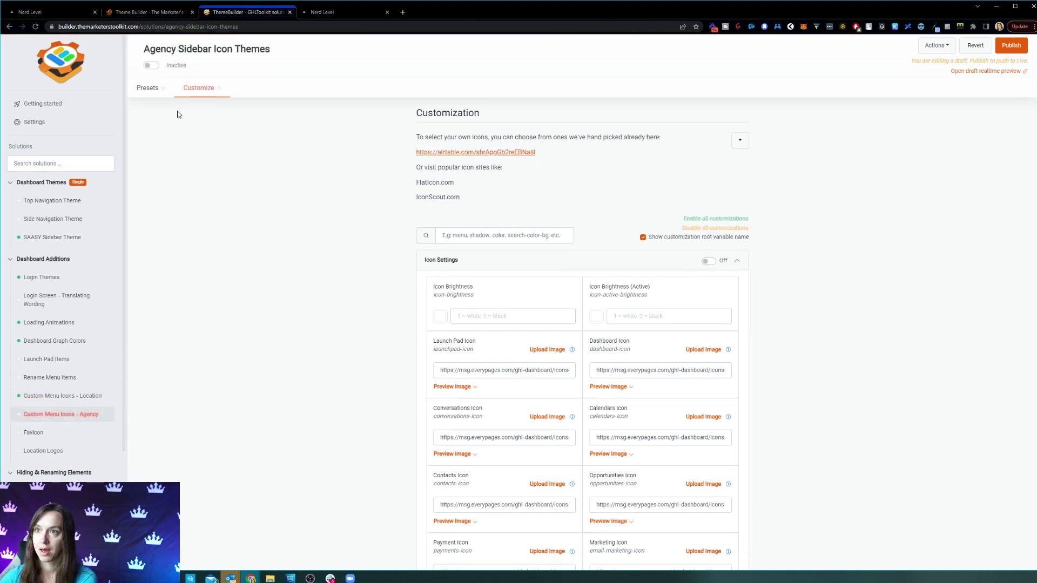
# Step: Set Icon Set A as the agency sidebar preset and publish to LIVE, confirming both publishes
pyautogui.click(156, 93)
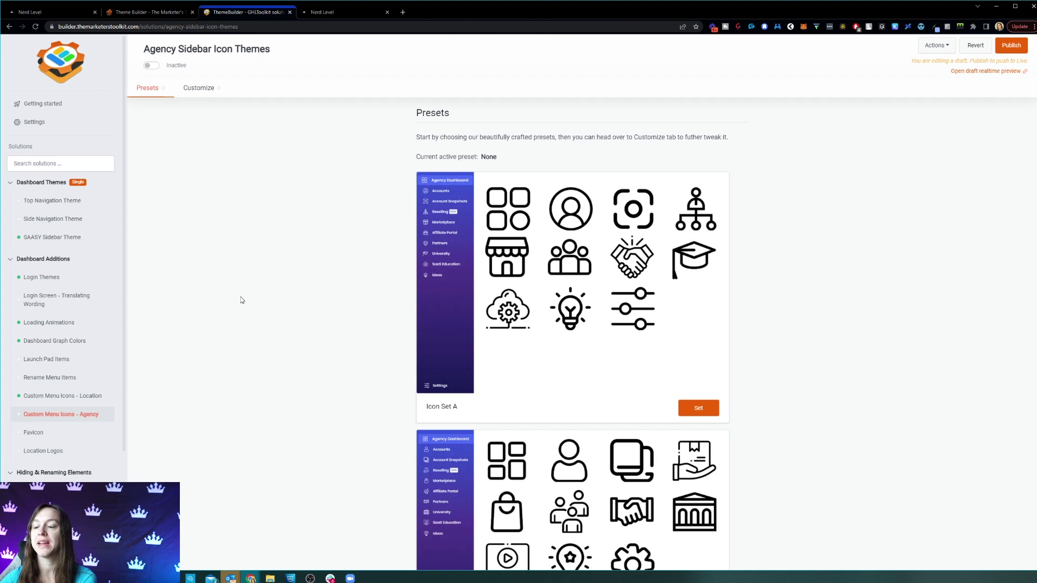
pyautogui.click(704, 410)
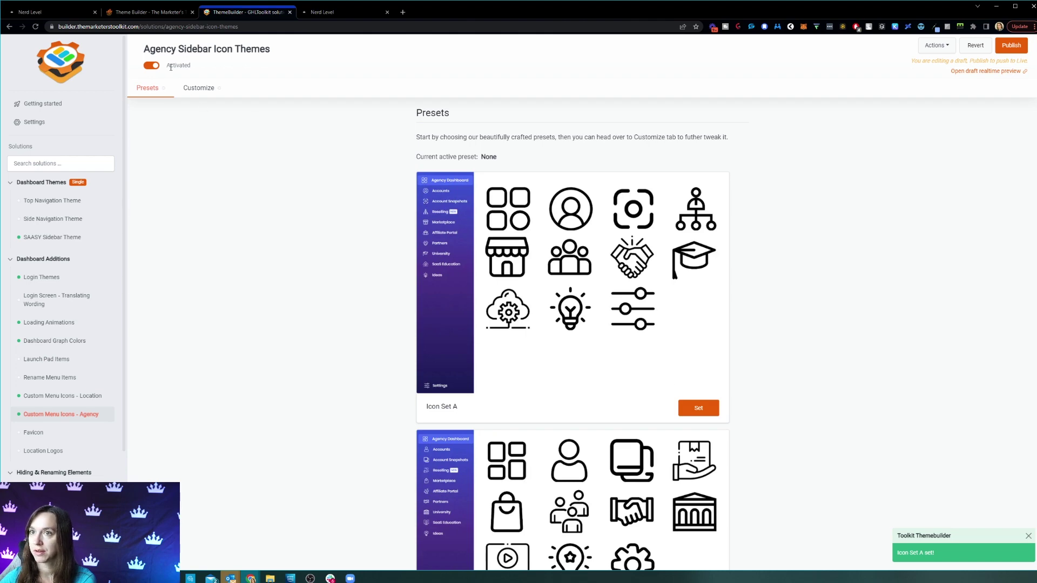
pyautogui.click(1012, 45)
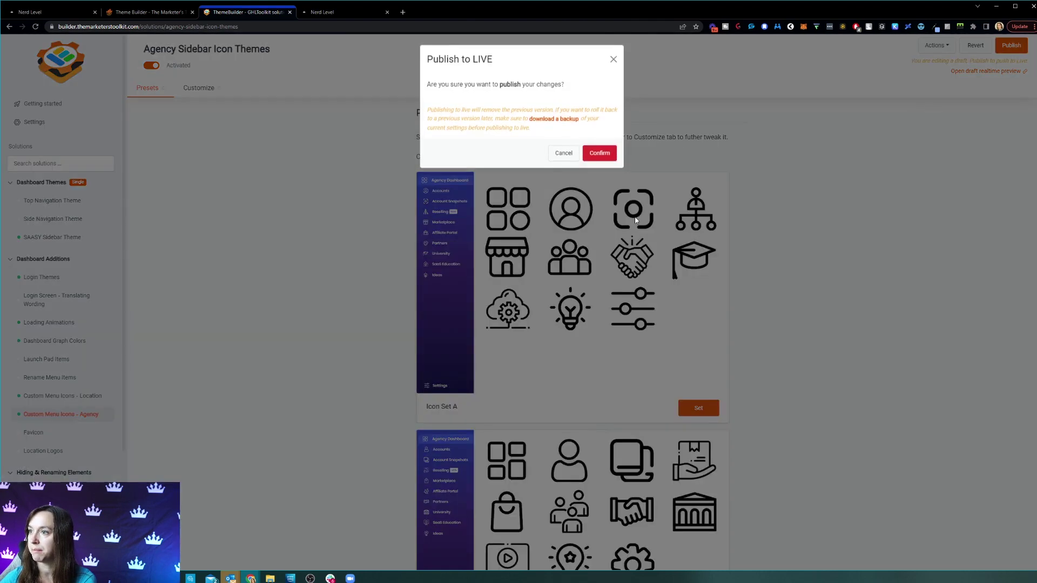
pyautogui.click(598, 152)
pyautogui.click(700, 409)
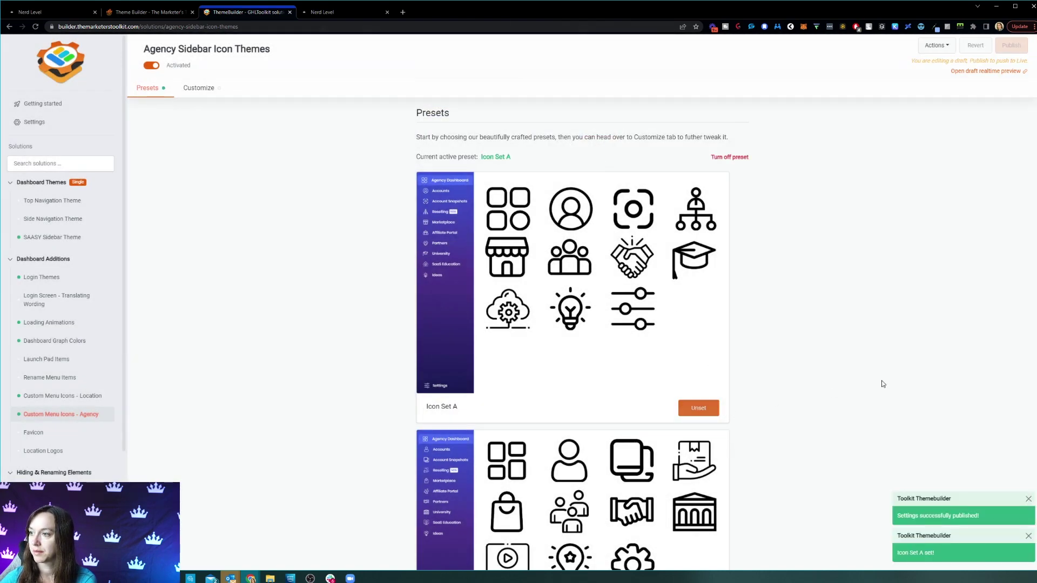
pyautogui.click(1008, 46)
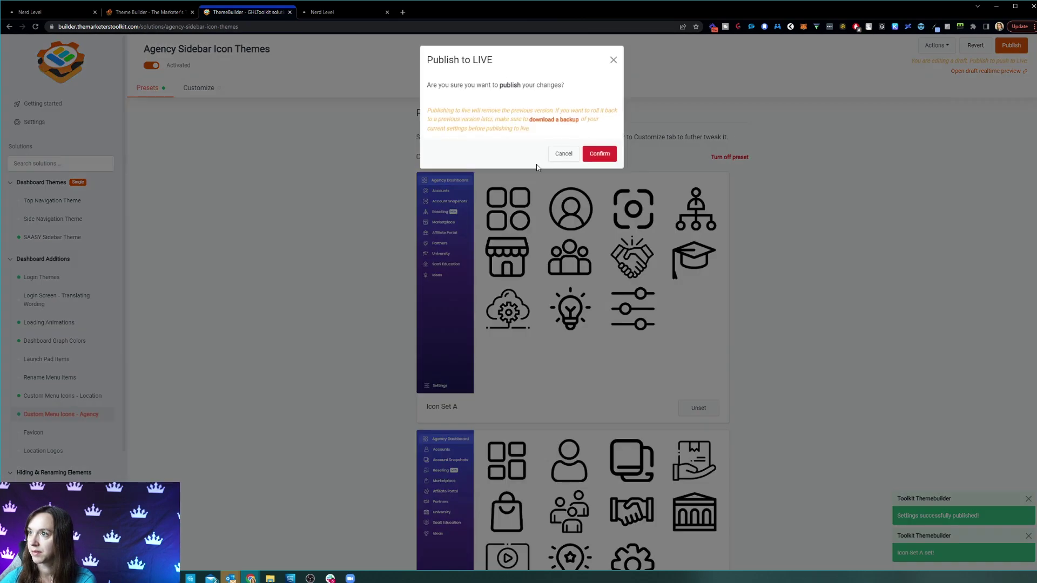
pyautogui.click(597, 153)
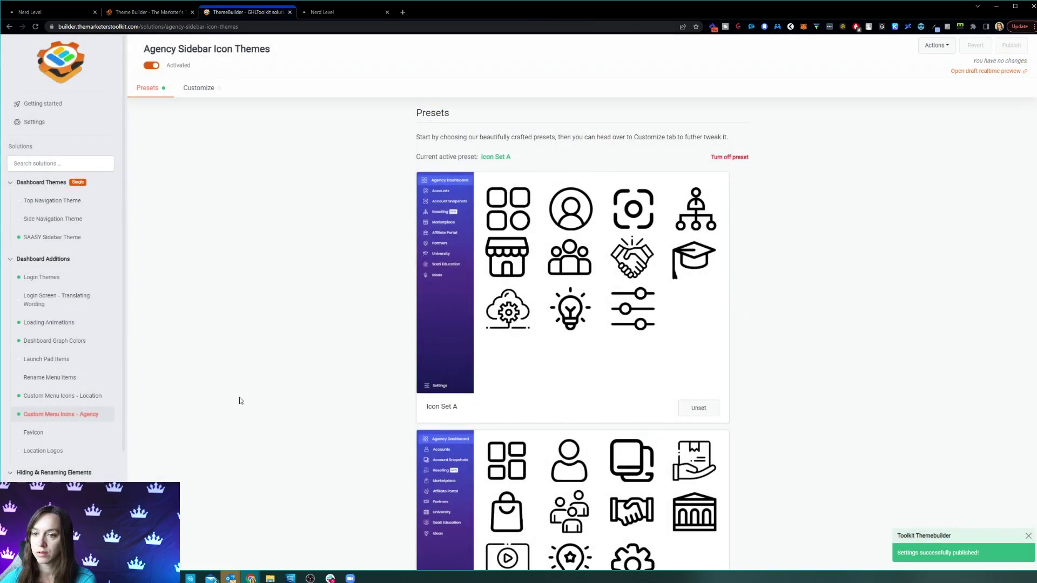
# Step: Look over the Favicon solution's description and its Customize options
pyautogui.click(78, 438)
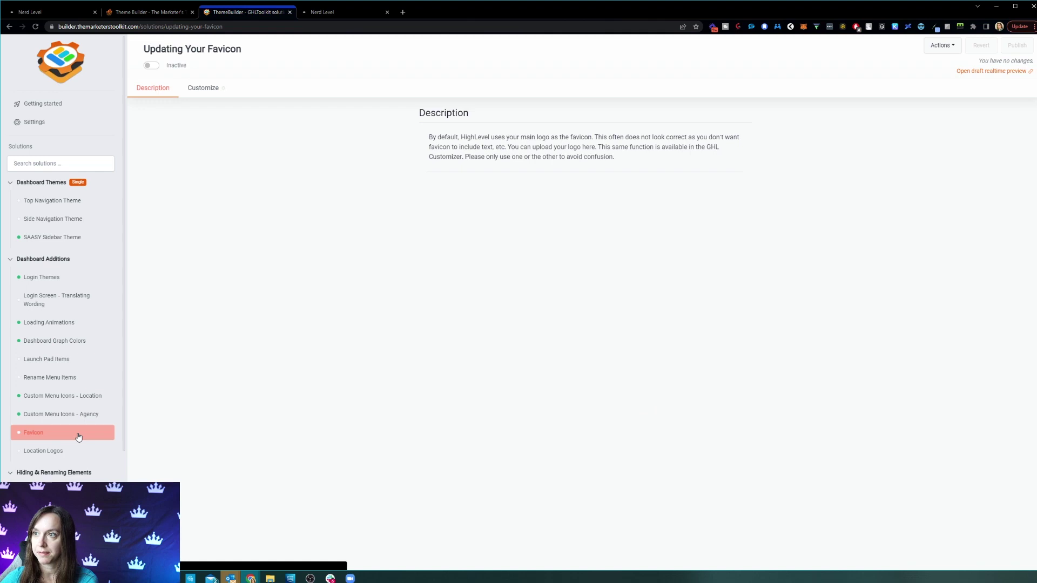
pyautogui.click(204, 88)
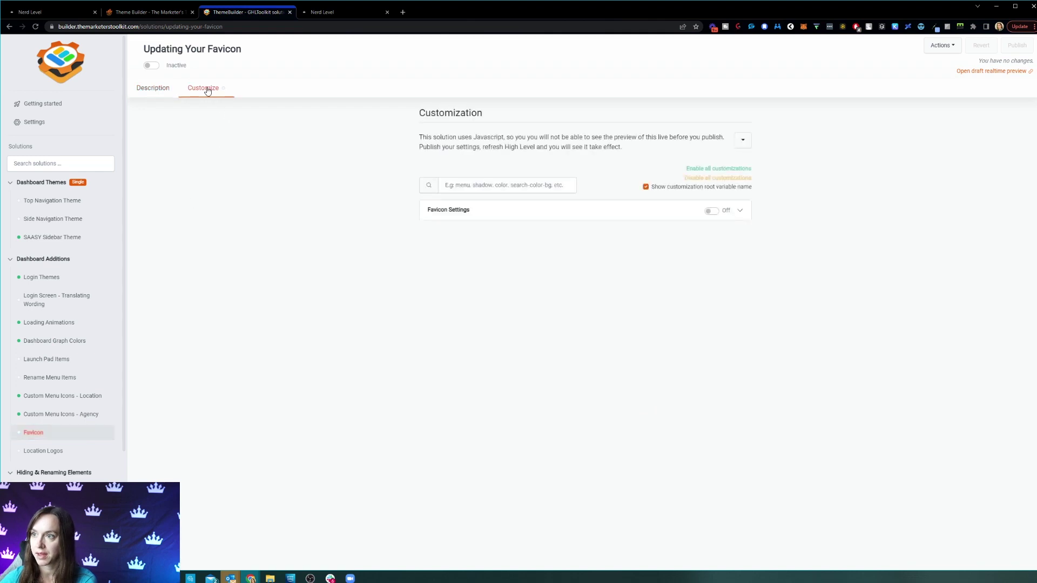
pyautogui.click(160, 91)
# Step: Review Location Logos settings against the live dashboard, then open Hide Integration Cards
pyautogui.click(50, 456)
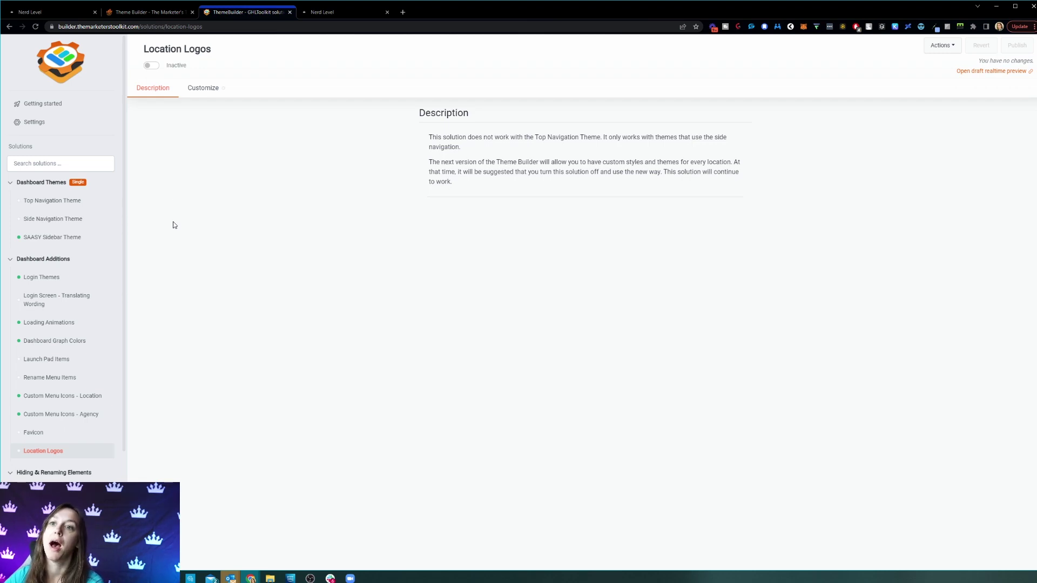
pyautogui.click(351, 11)
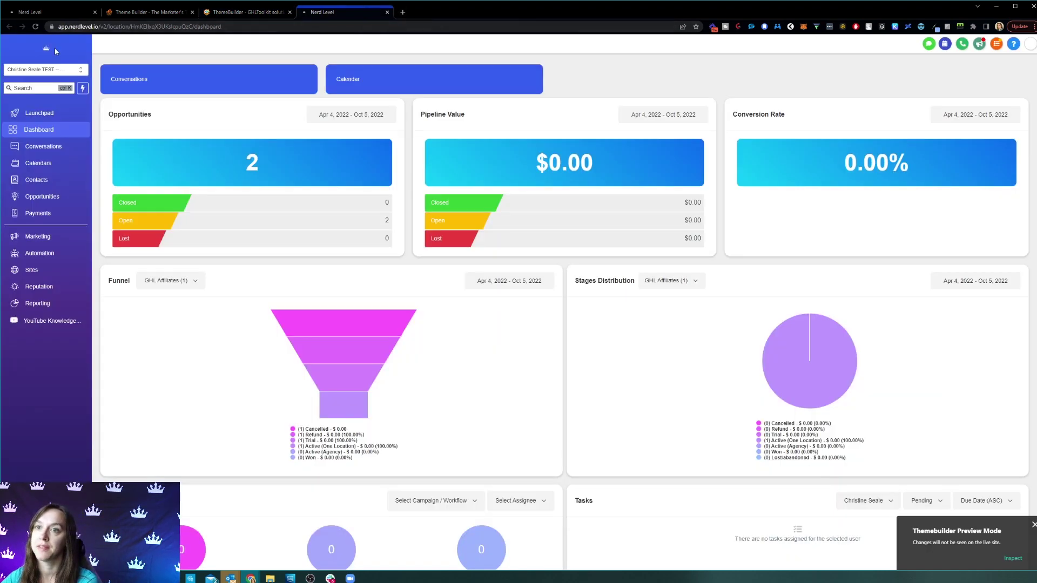
pyautogui.click(139, 16)
pyautogui.click(260, 14)
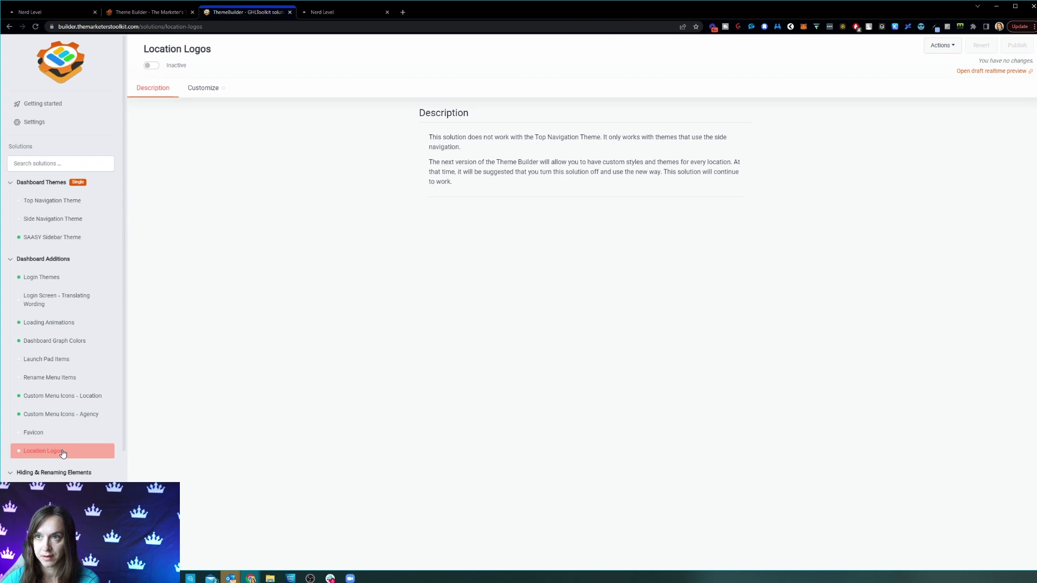
pyautogui.click(197, 94)
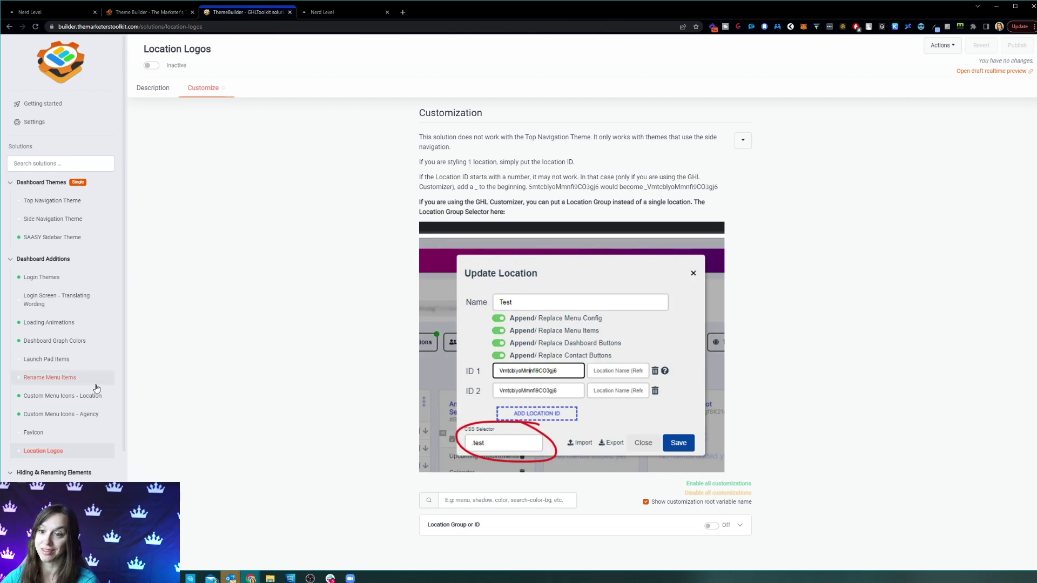
pyautogui.scroll(-3, 94, 378)
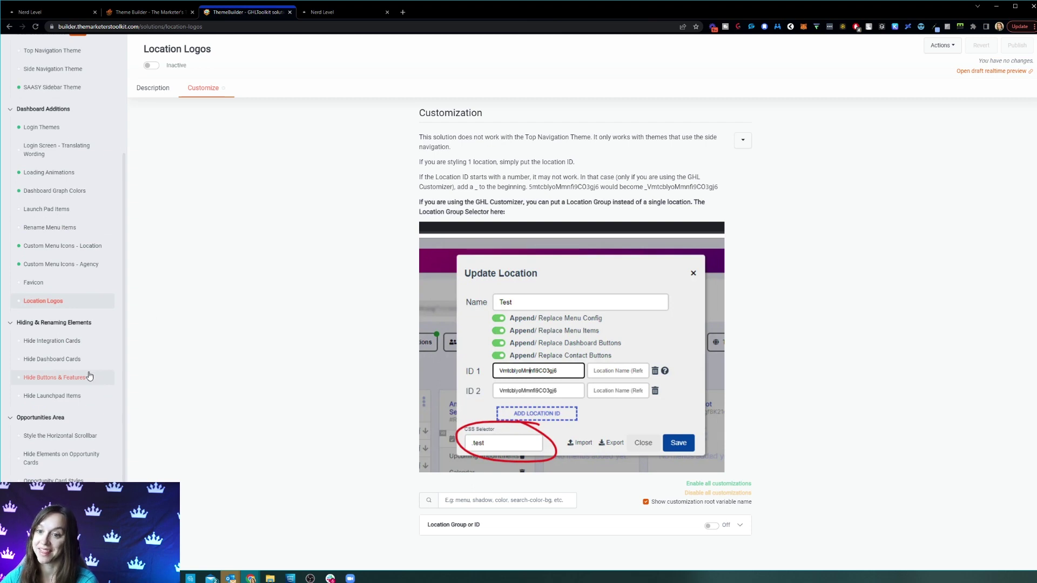
pyautogui.click(81, 342)
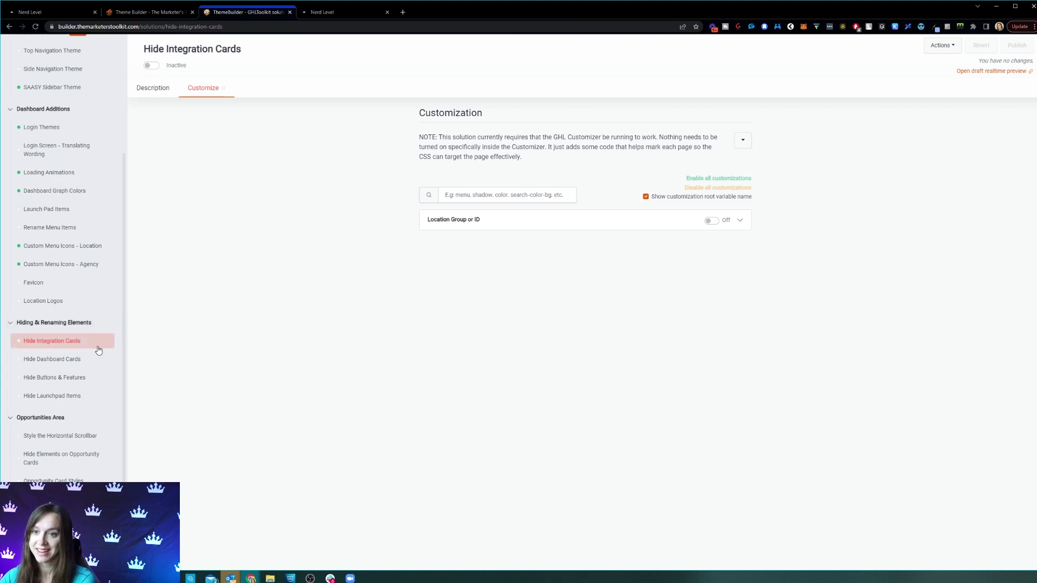
# Step: Browse to Opportunity Card Styles and expand the Square Avatar preview
pyautogui.click(75, 444)
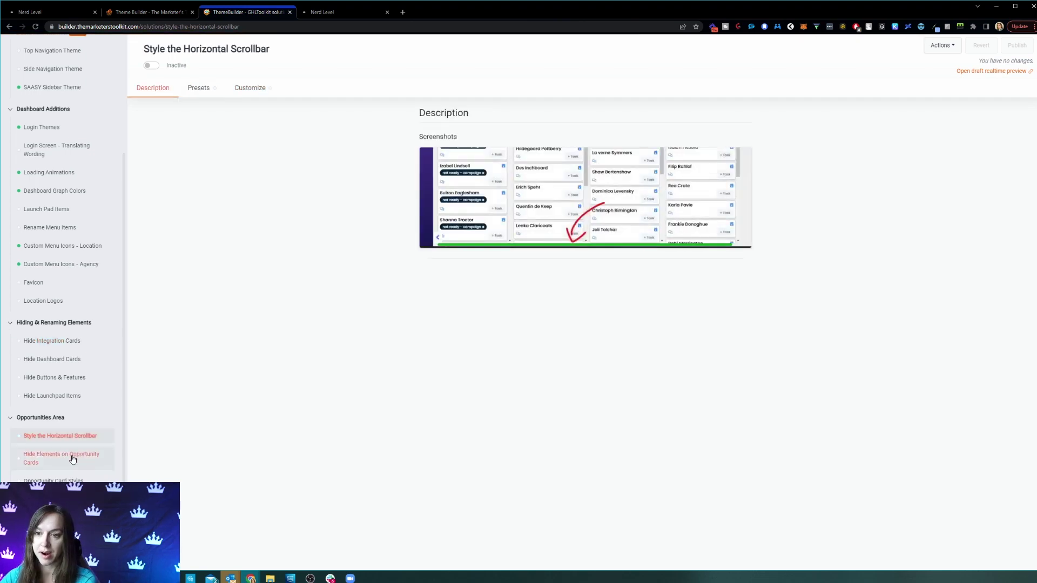
pyautogui.click(71, 480)
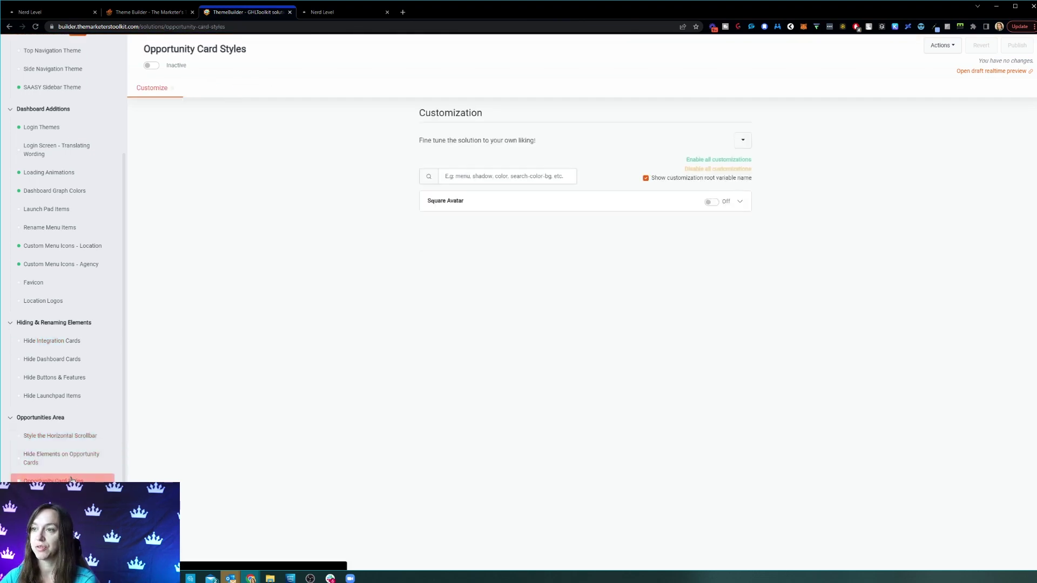
pyautogui.click(547, 202)
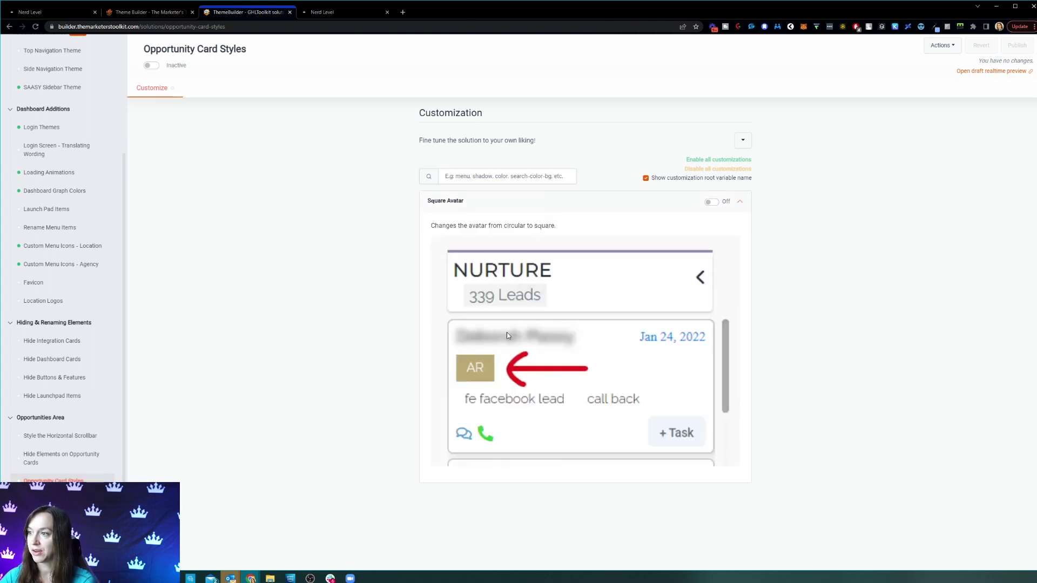
# Step: Toggle Square Avatar on then off, check Opportunity Card Features' options, and return to Getting Started
pyautogui.click(717, 203)
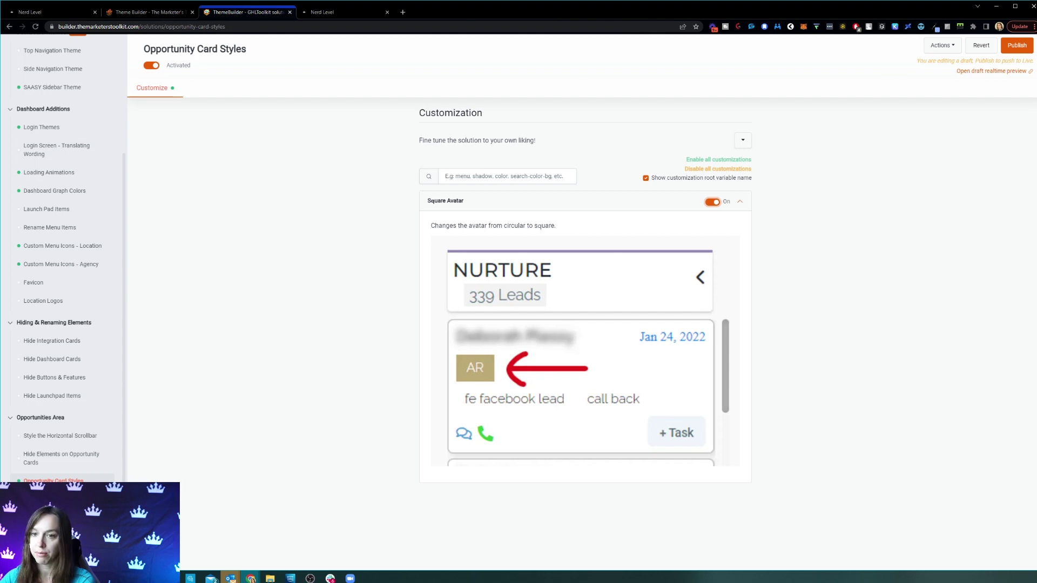
pyautogui.click(716, 203)
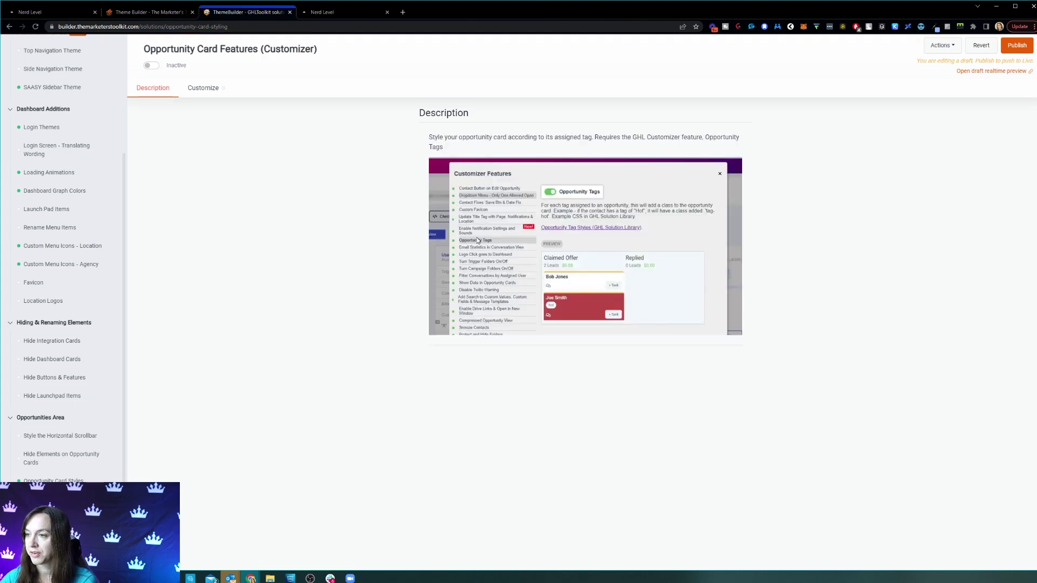
pyautogui.click(204, 88)
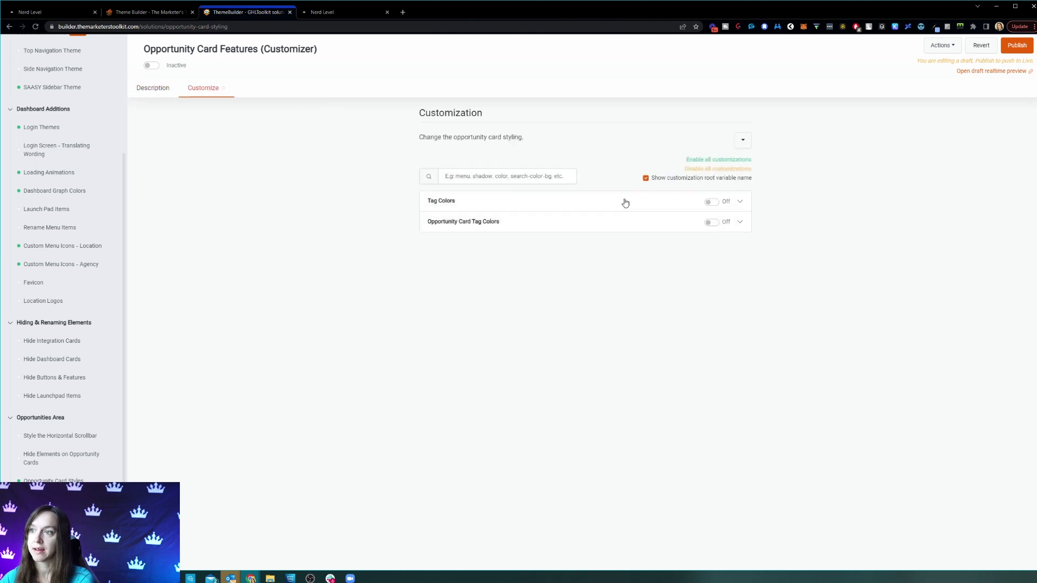
pyautogui.click(159, 11)
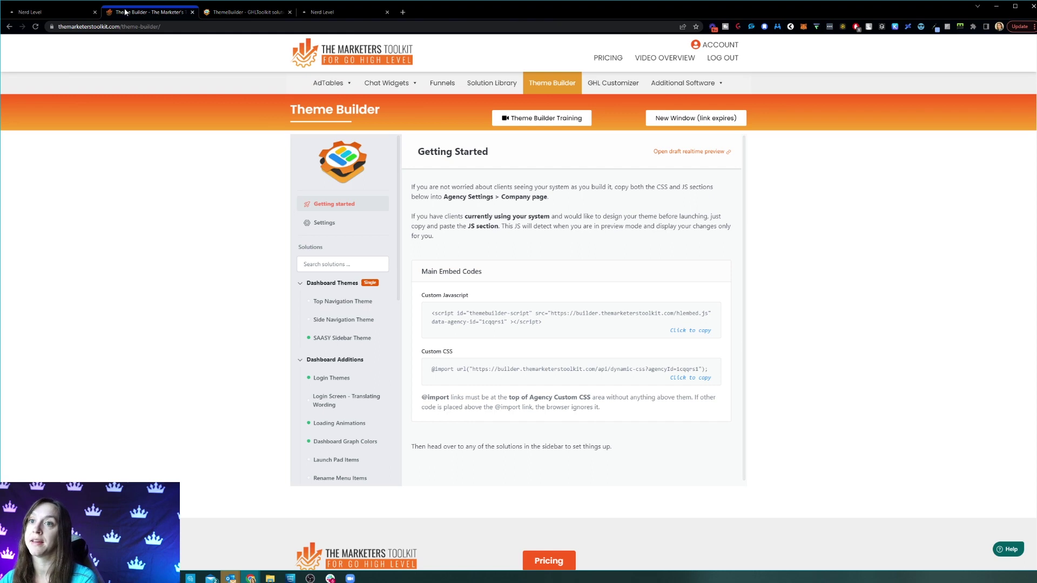
pyautogui.click(324, 12)
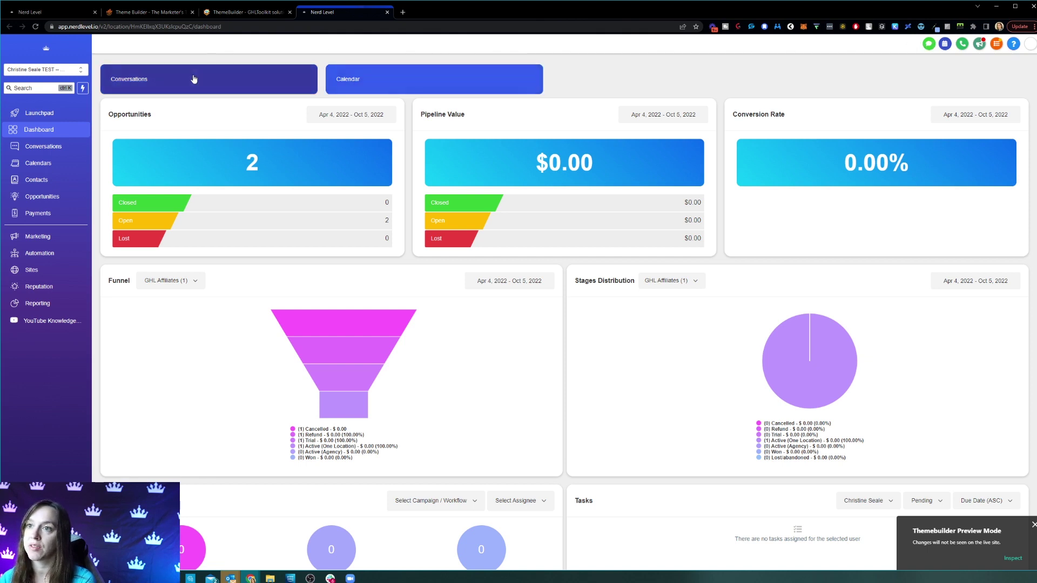
pyautogui.click(351, 85)
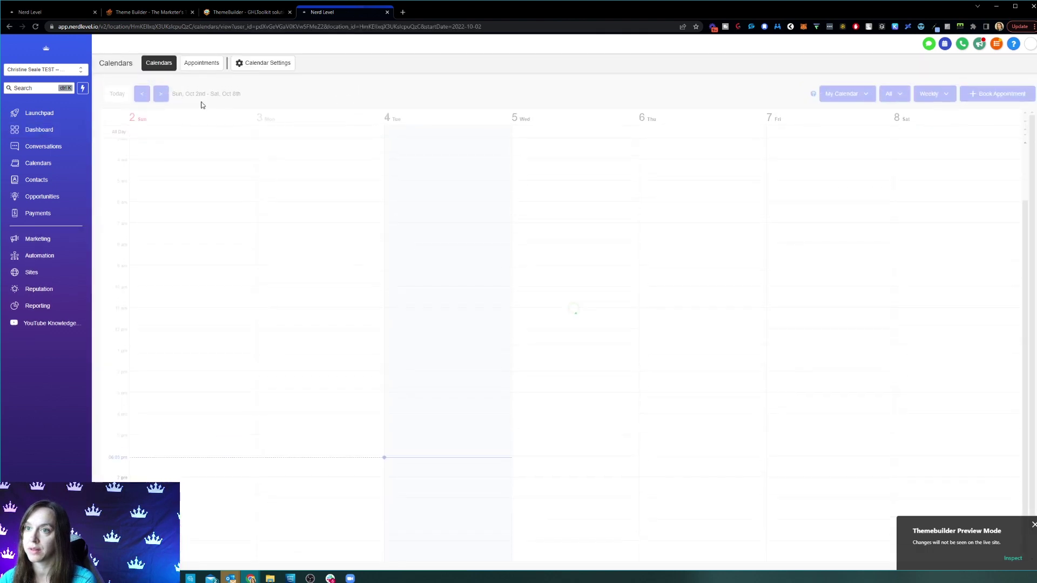
pyautogui.click(57, 130)
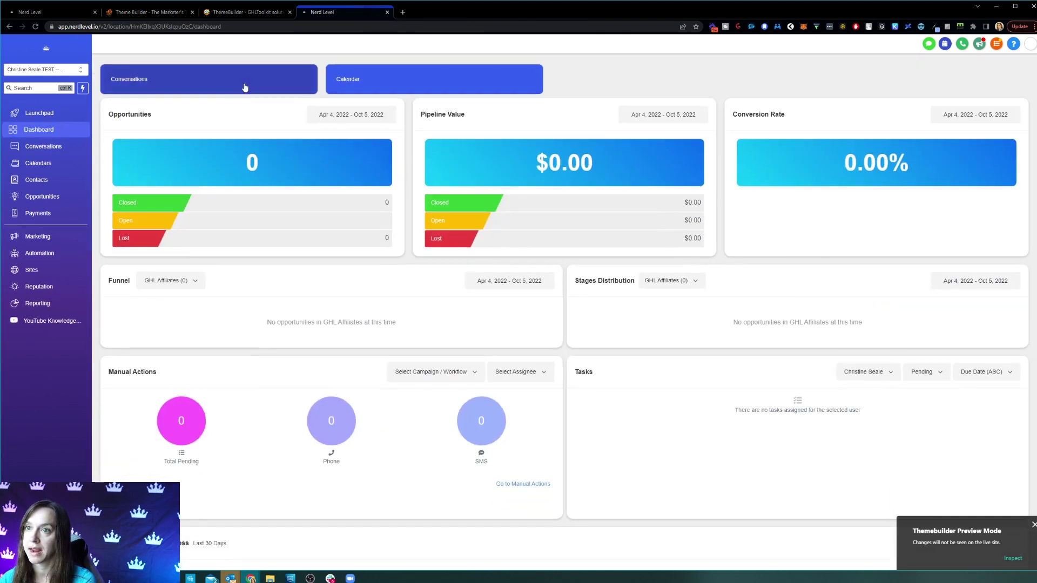
pyautogui.click(249, 12)
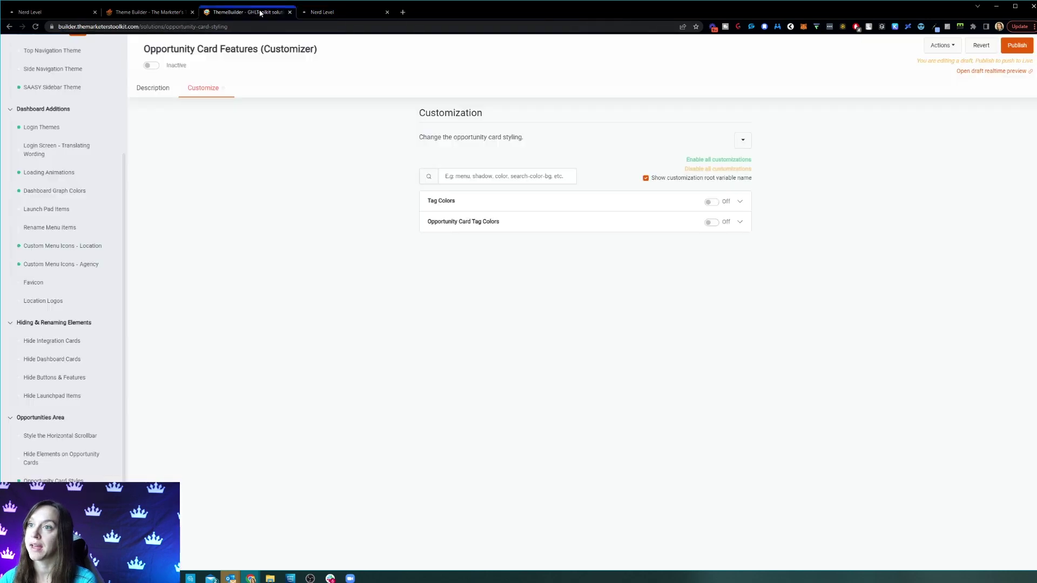
pyautogui.click(144, 12)
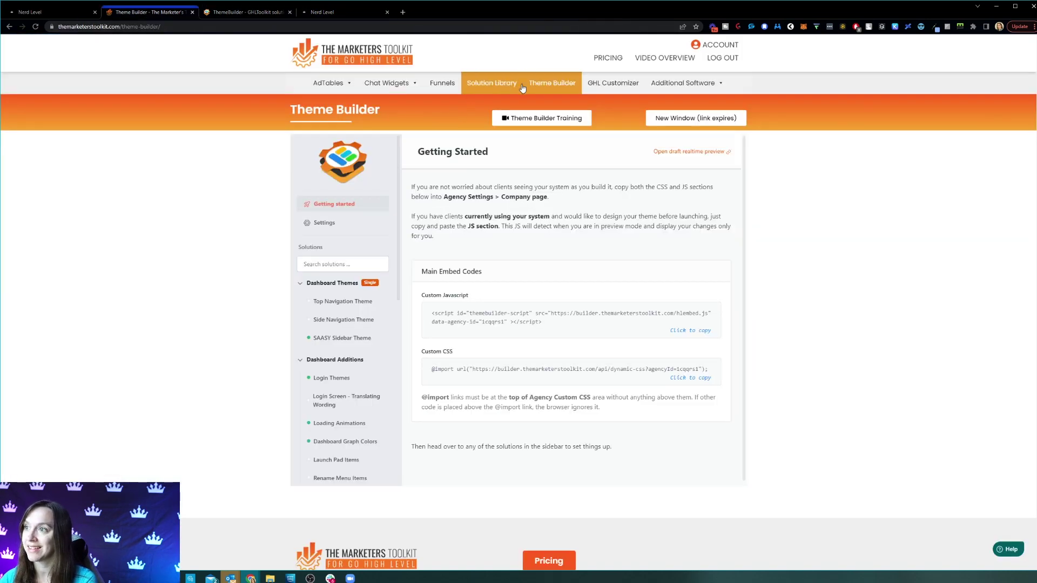
# Step: Open GHL Customizer and compare the dashboard shortcut buttons settings with the live dashboard
pyautogui.click(600, 86)
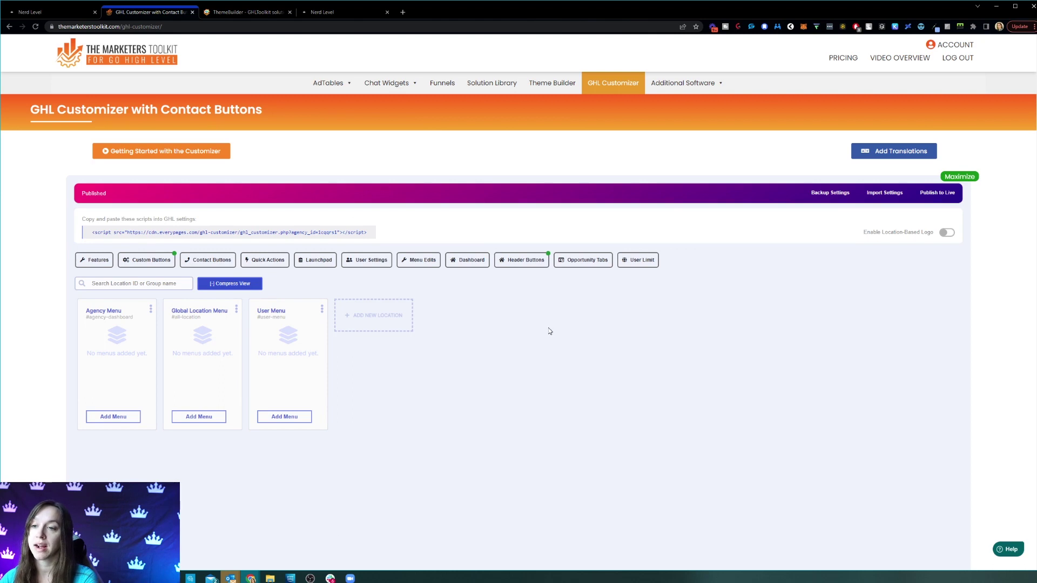
pyautogui.click(139, 264)
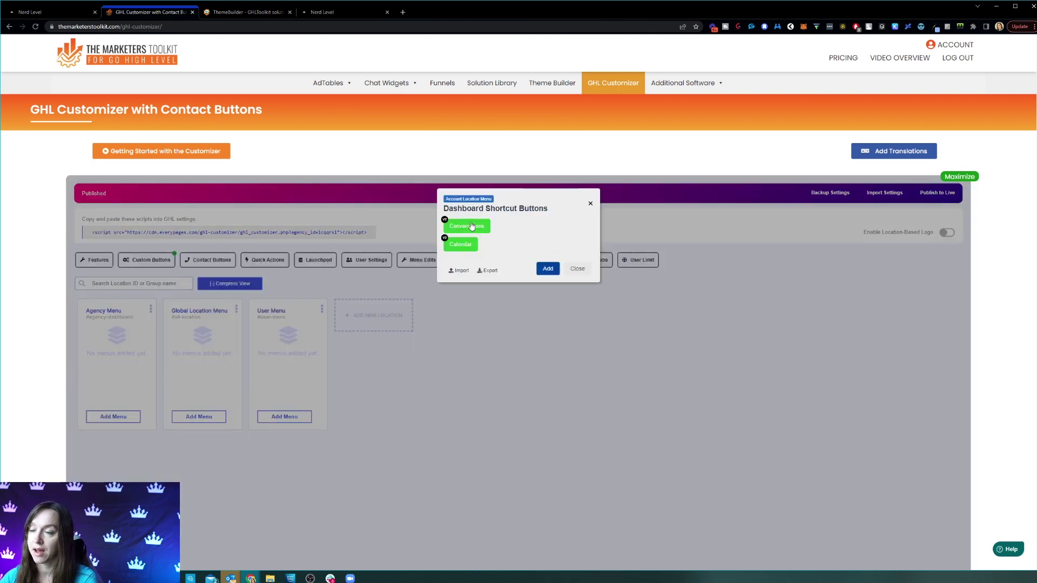
pyautogui.click(324, 12)
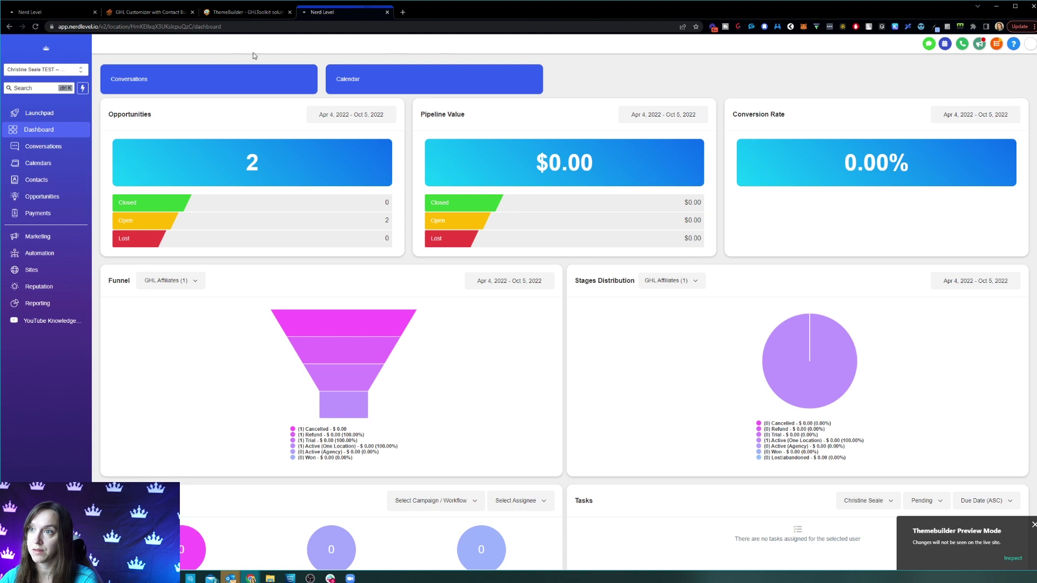
pyautogui.click(156, 13)
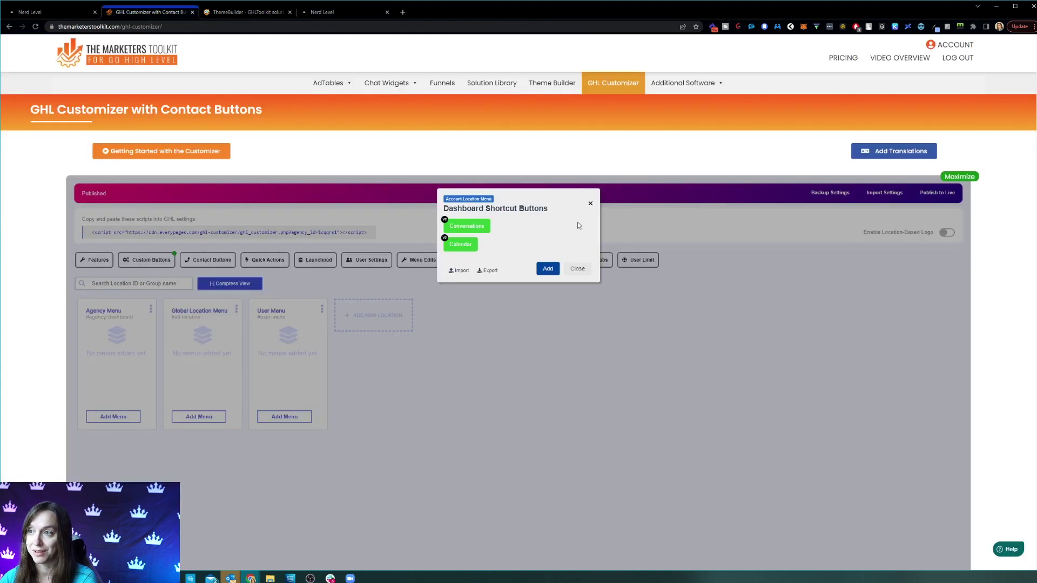
pyautogui.click(591, 205)
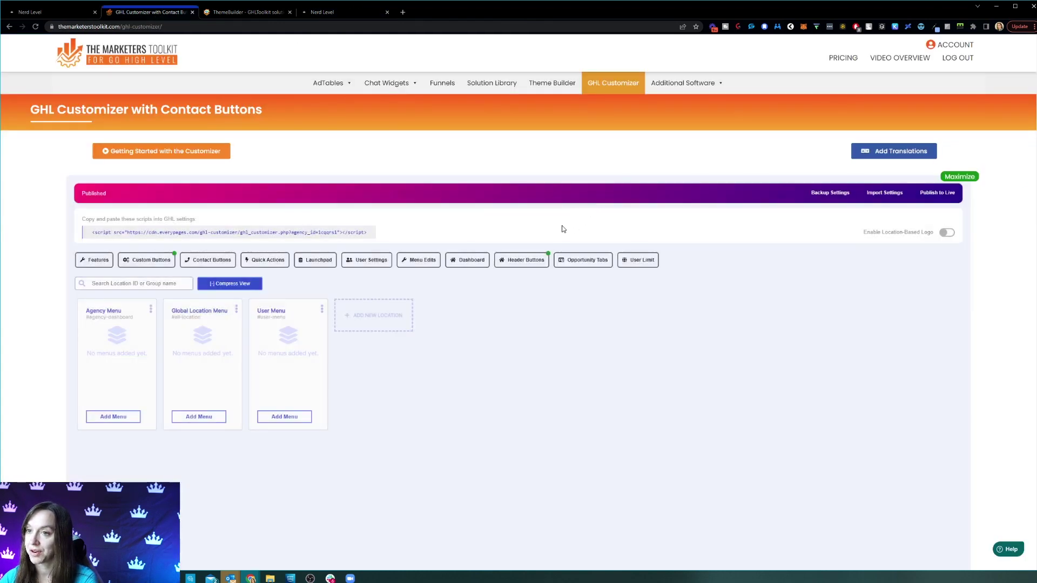
# Step: Review the dashboard header buttons settings and compare them with the live dashboard
pyautogui.click(521, 261)
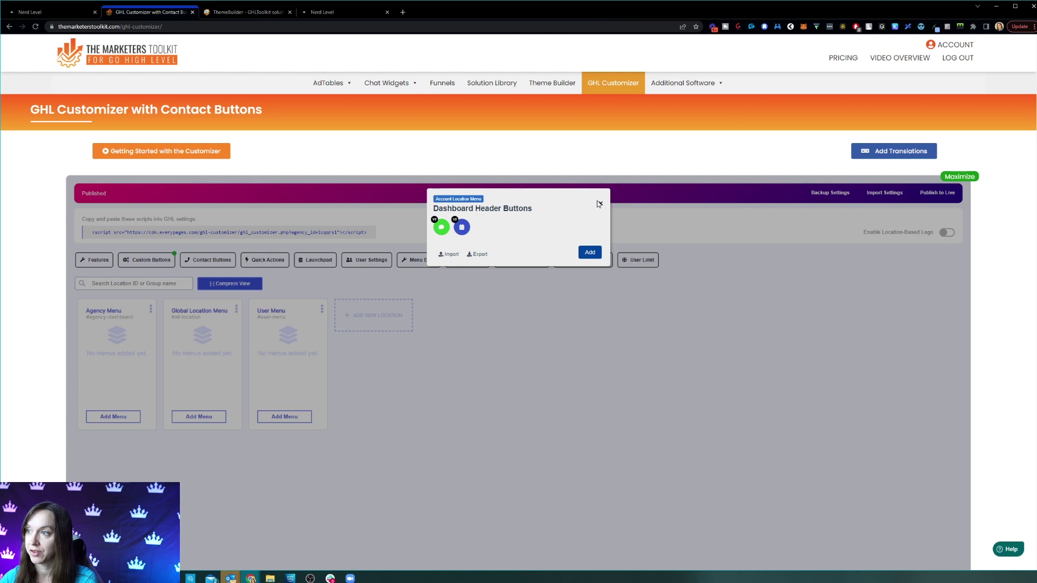
pyautogui.click(600, 204)
pyautogui.click(331, 13)
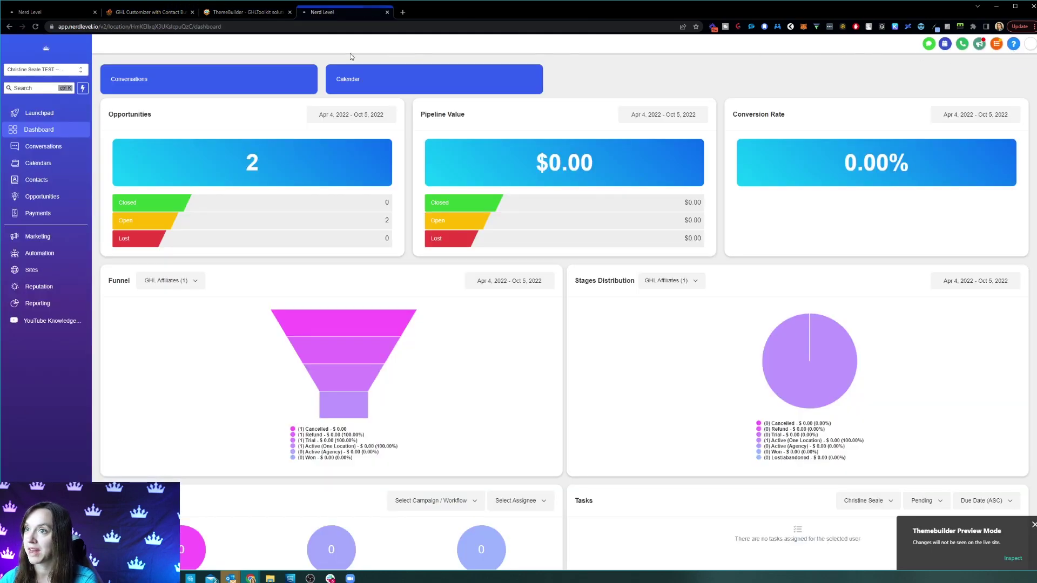
pyautogui.click(165, 16)
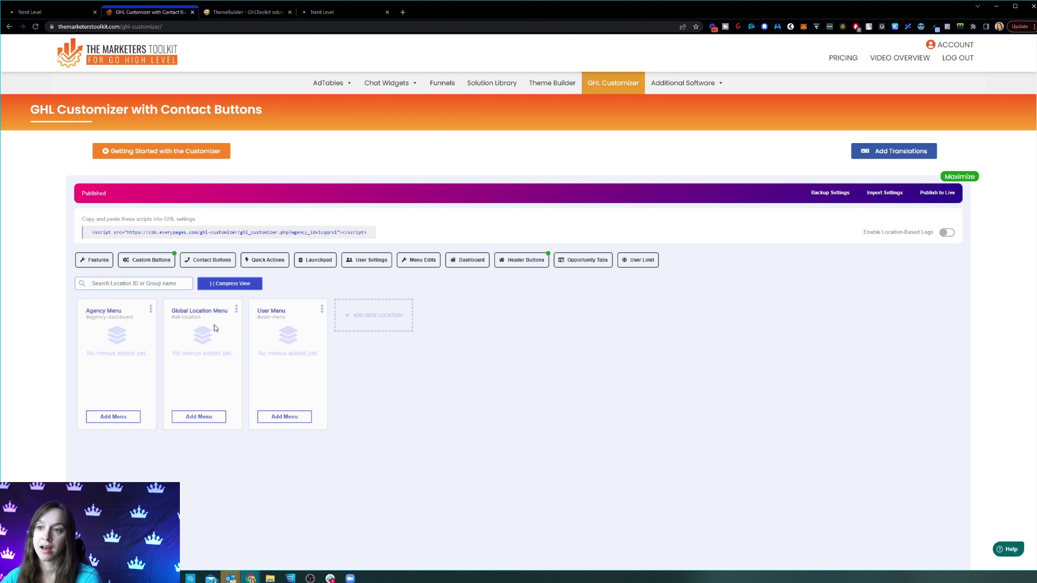
# Step: Check the Global Location Menu import/export options and dismiss a new location configuration
pyautogui.click(236, 309)
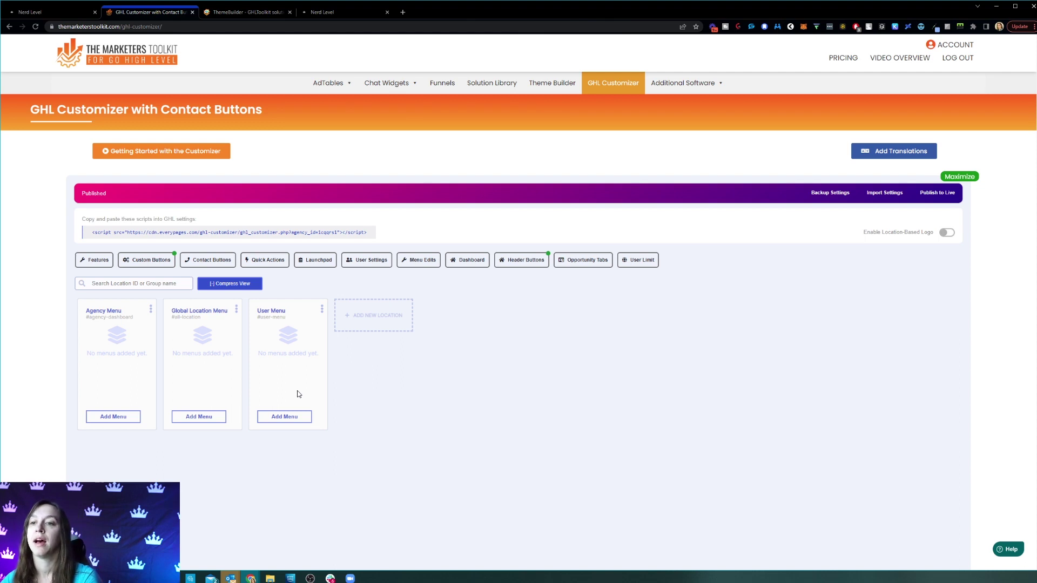
pyautogui.click(352, 315)
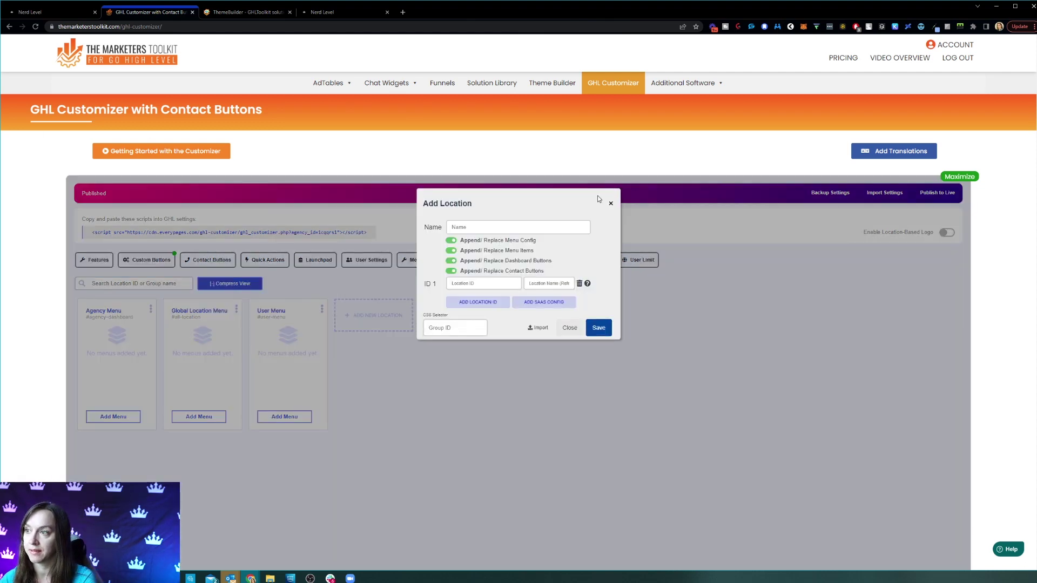
pyautogui.click(610, 204)
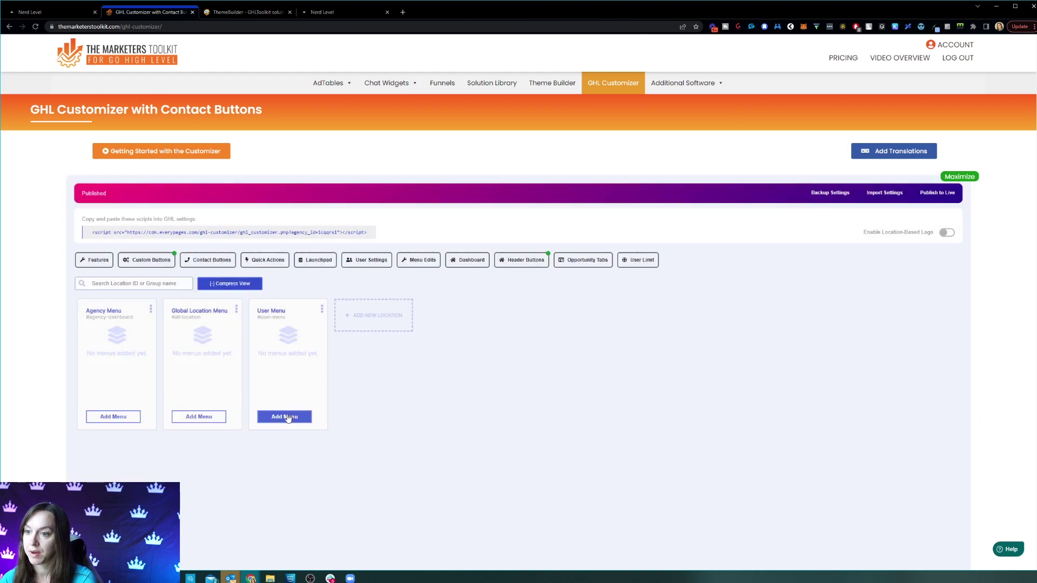
# Step: Draft a User Menu item with icon fas fa-cog targeting Opportunities
pyautogui.click(284, 416)
pyautogui.click(548, 262)
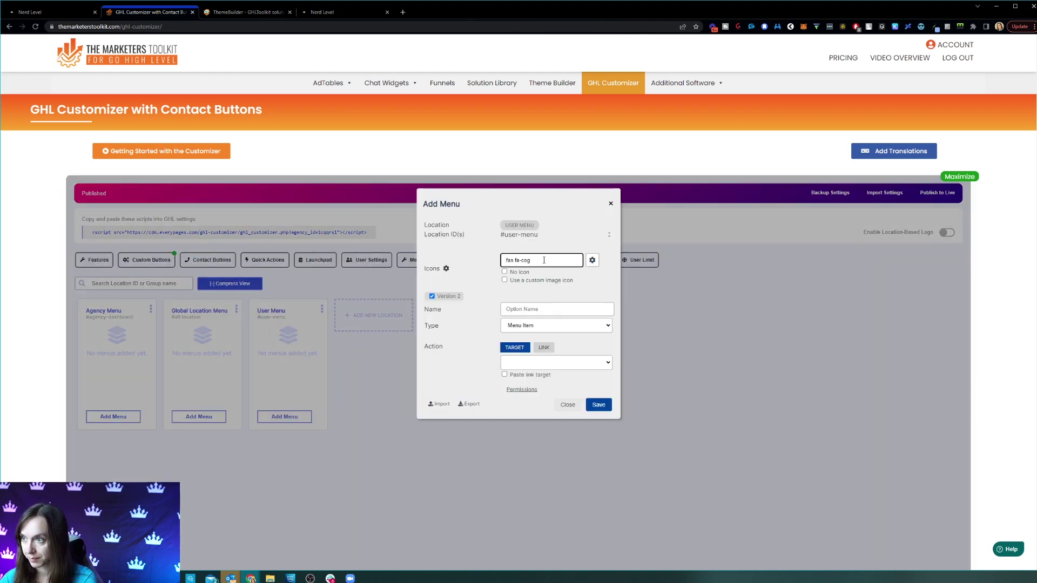
pyautogui.click(556, 310)
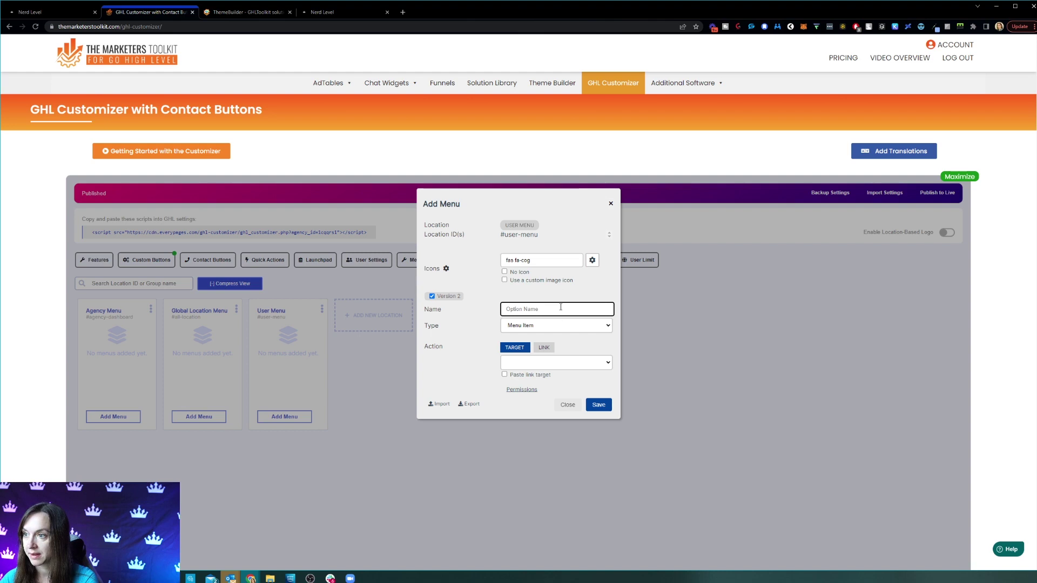
pyautogui.click(559, 326)
pyautogui.click(559, 328)
pyautogui.click(551, 363)
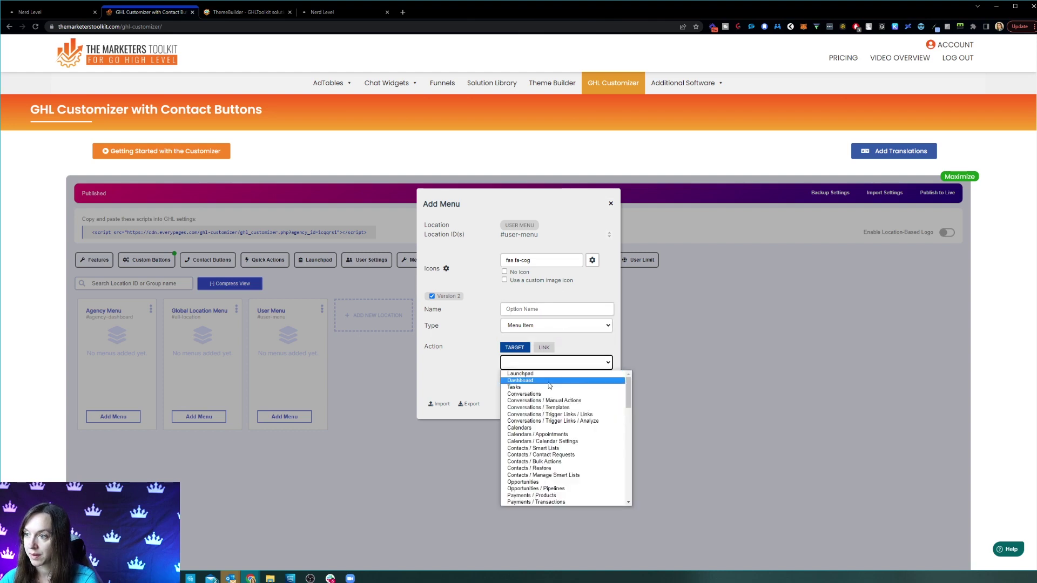
pyautogui.scroll(-10, 551, 443)
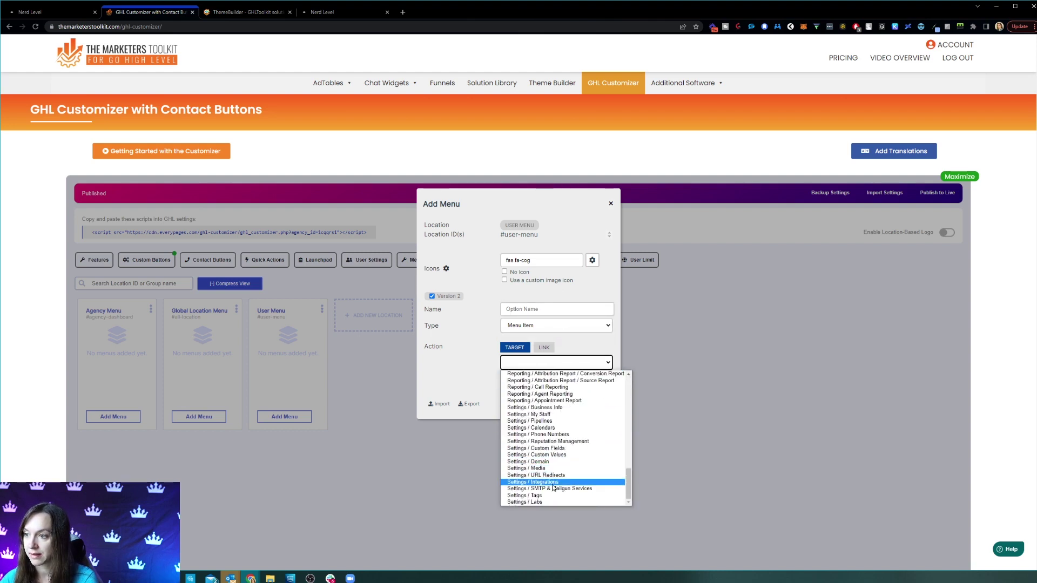
pyautogui.scroll(10, 553, 488)
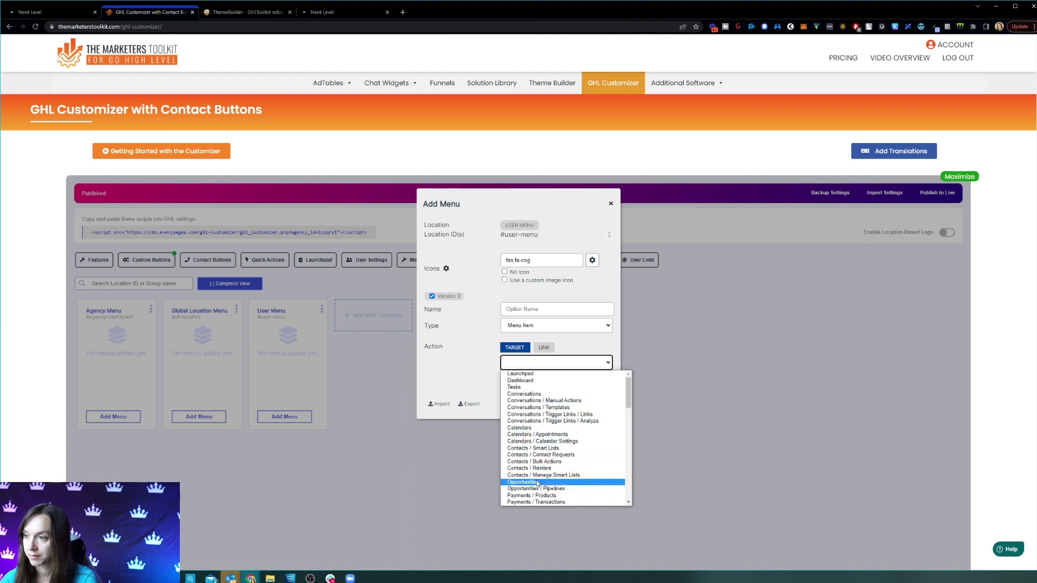
pyautogui.click(538, 482)
# Step: Name the item Opportunities, then discard it by closing the Add Menu dialog unsaved
pyautogui.click(516, 309)
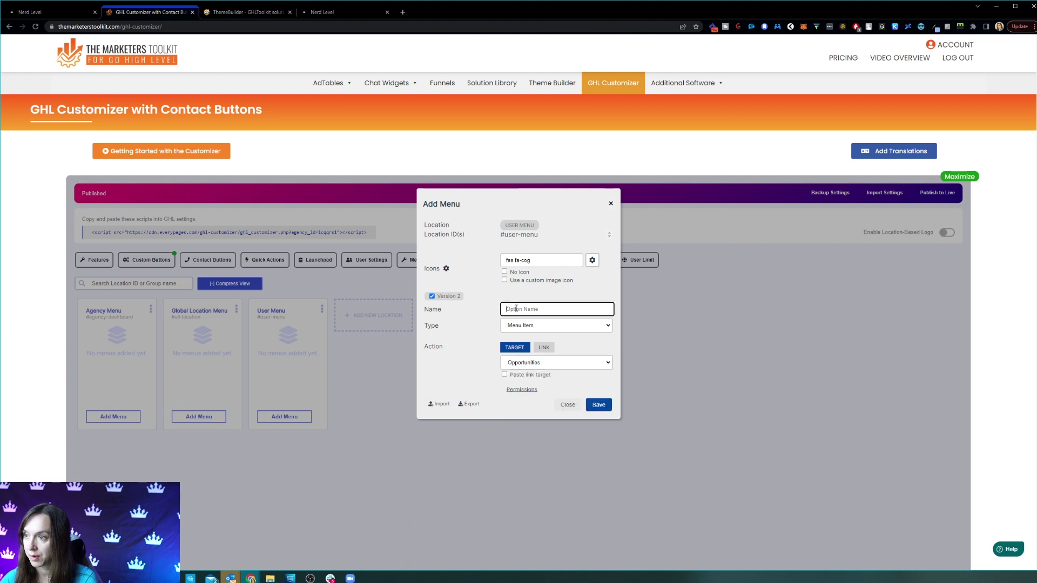
pyautogui.write('(')
pyautogui.press('BackSpace')
pyautogui.press('BackSpace')
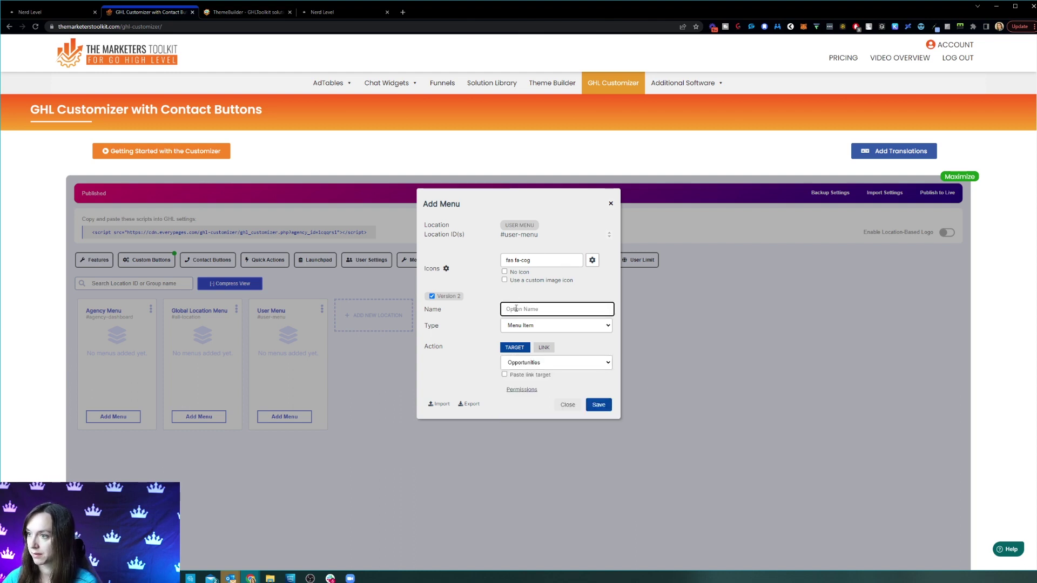
pyautogui.write('Opportunities')
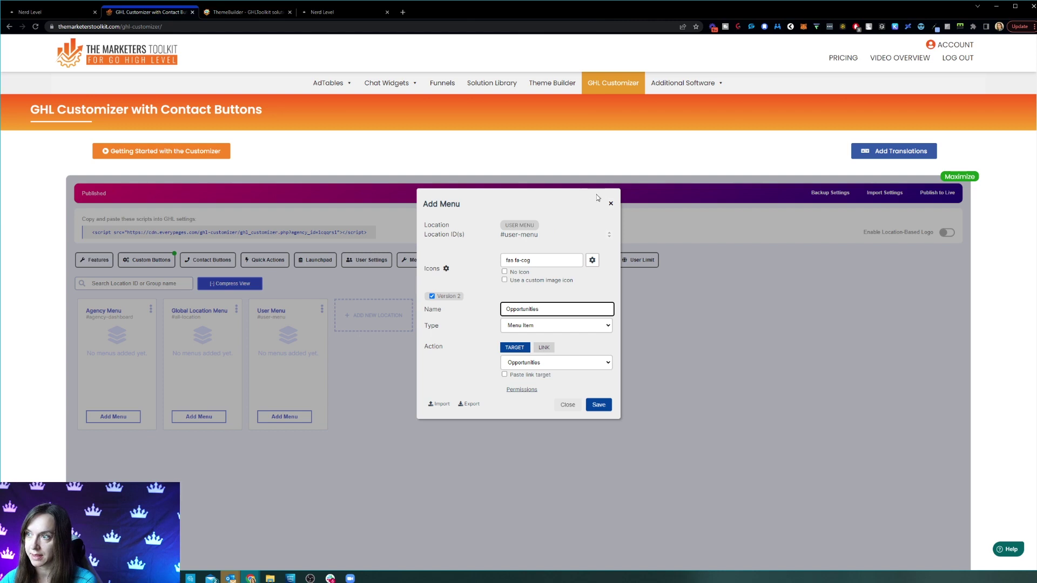
pyautogui.click(610, 204)
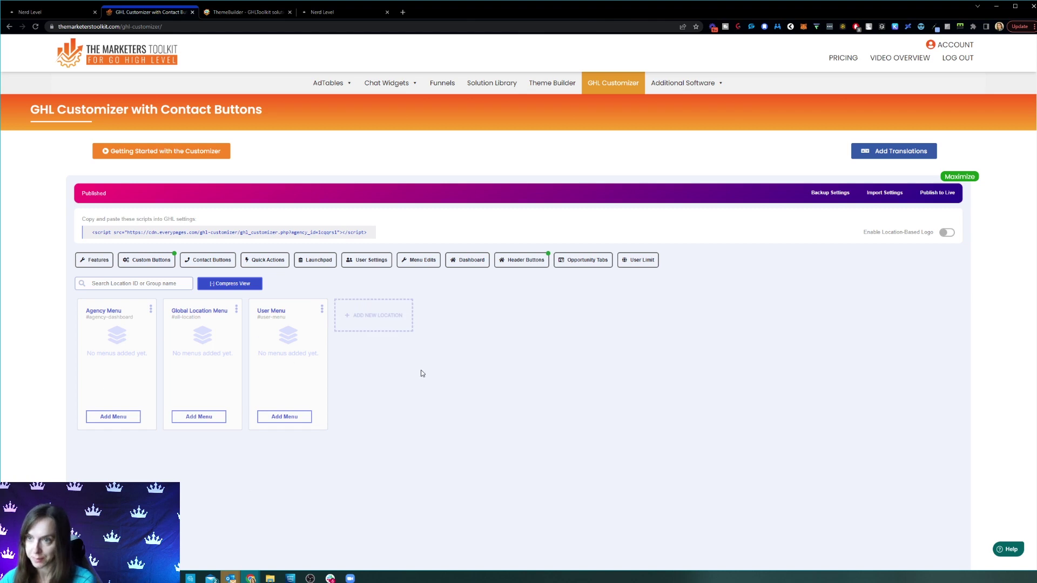
pyautogui.click(261, 260)
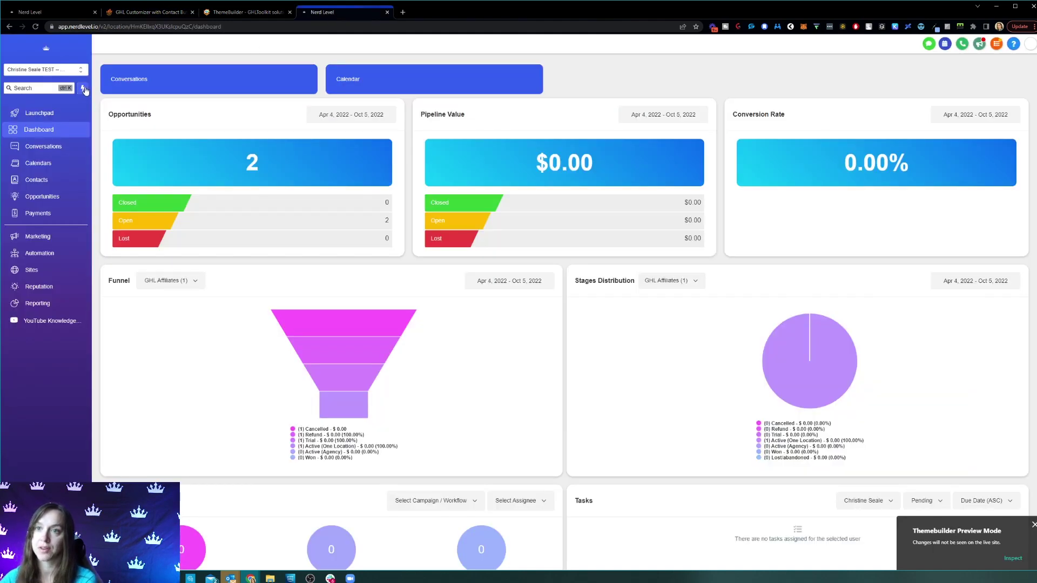
pyautogui.click(84, 89)
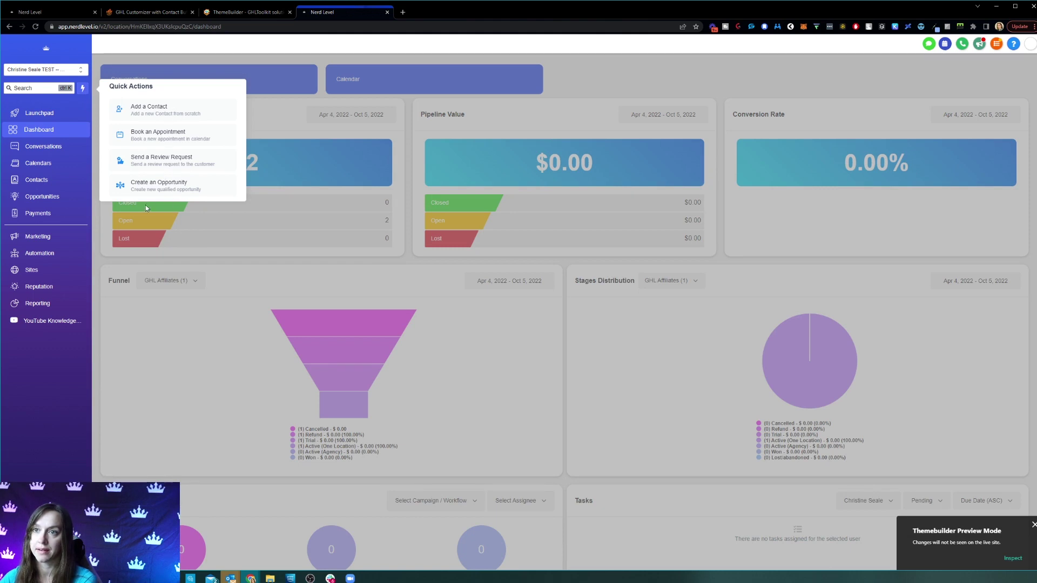
pyautogui.click(151, 12)
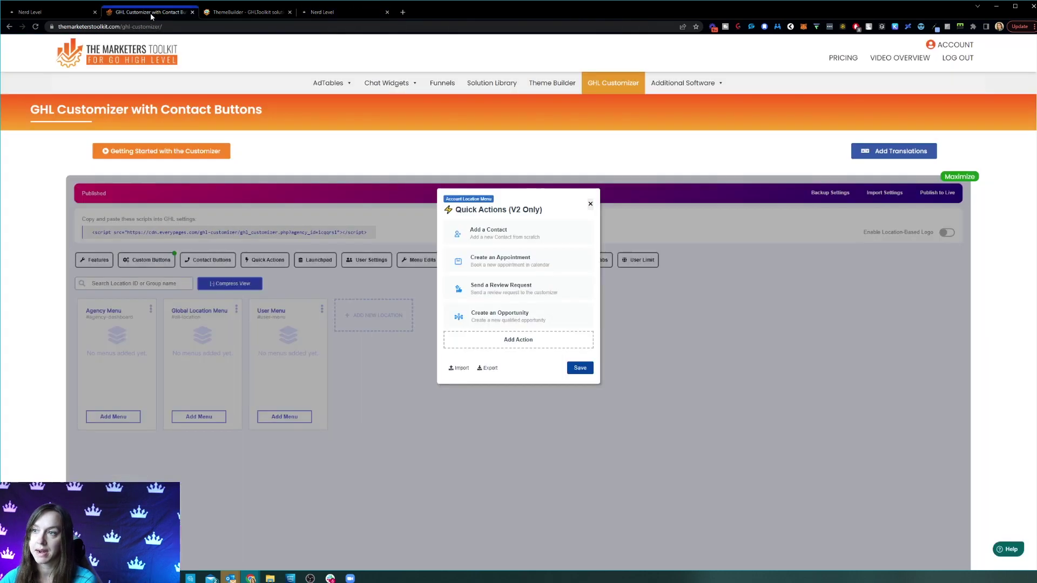
pyautogui.click(519, 339)
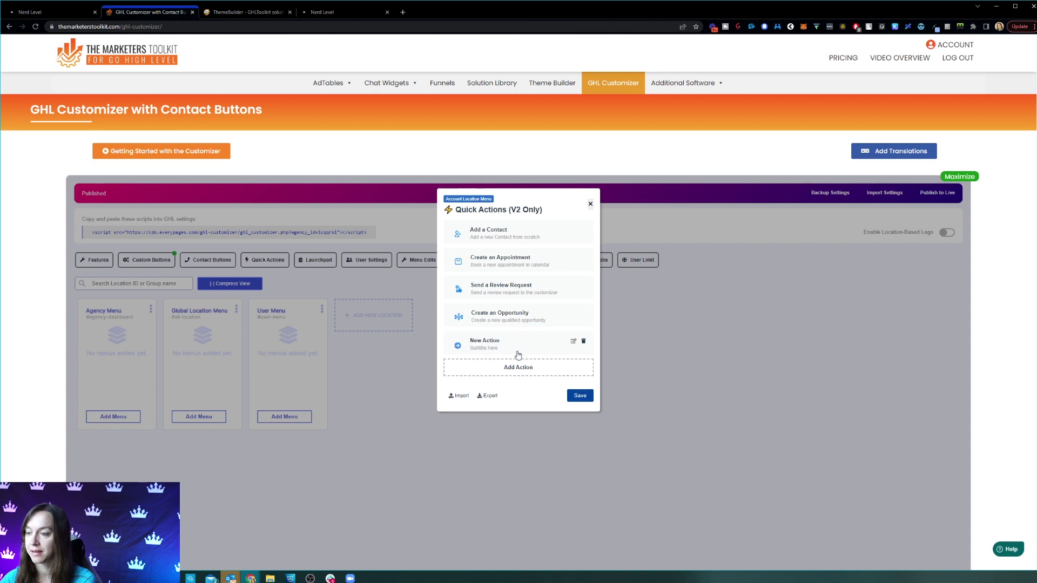
pyautogui.click(574, 340)
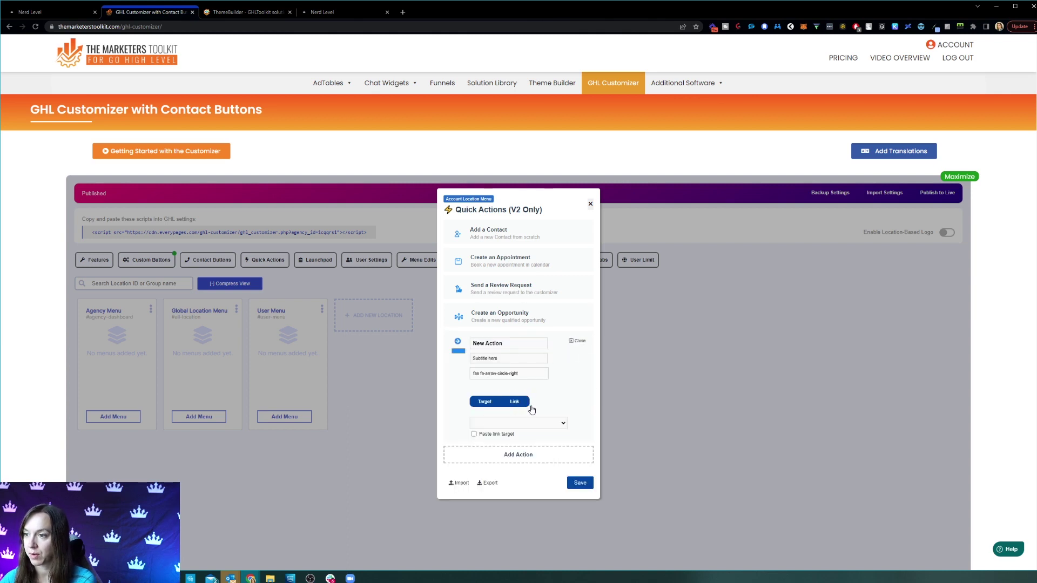
pyautogui.click(518, 425)
pyautogui.click(518, 424)
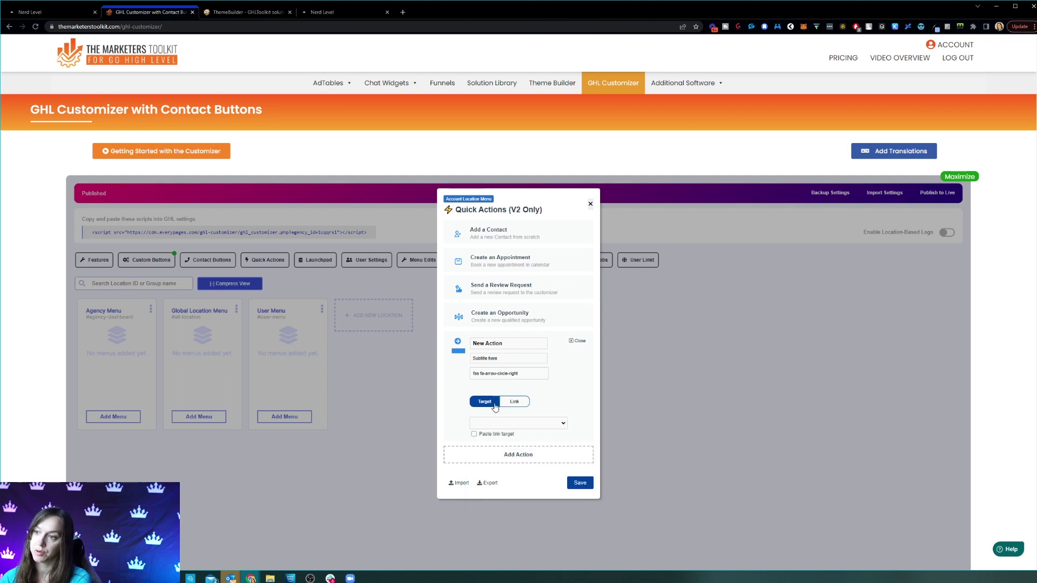
pyautogui.click(518, 423)
pyautogui.scroll(10, 529, 513)
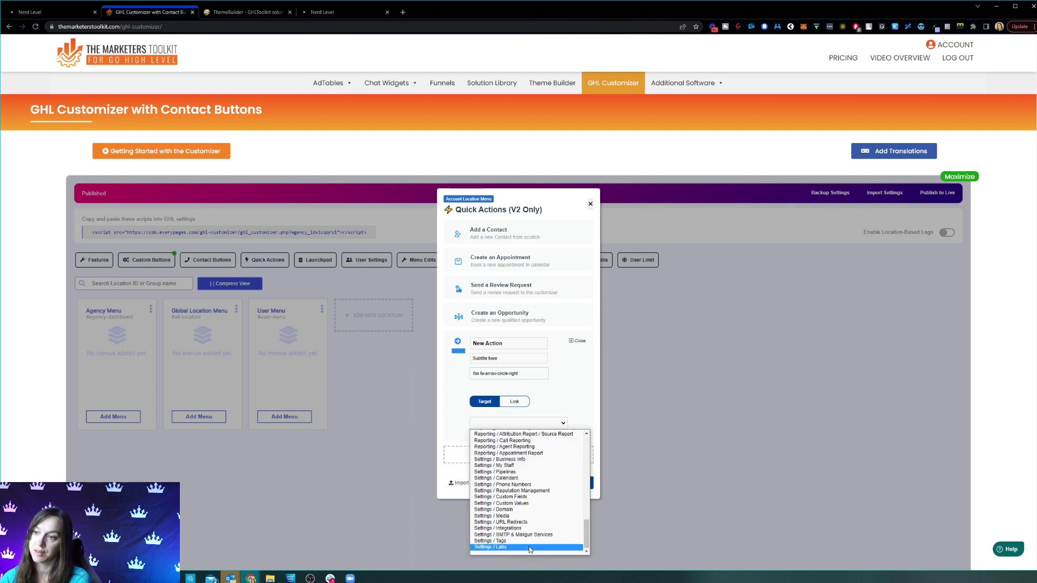
pyautogui.click(545, 410)
pyautogui.click(514, 402)
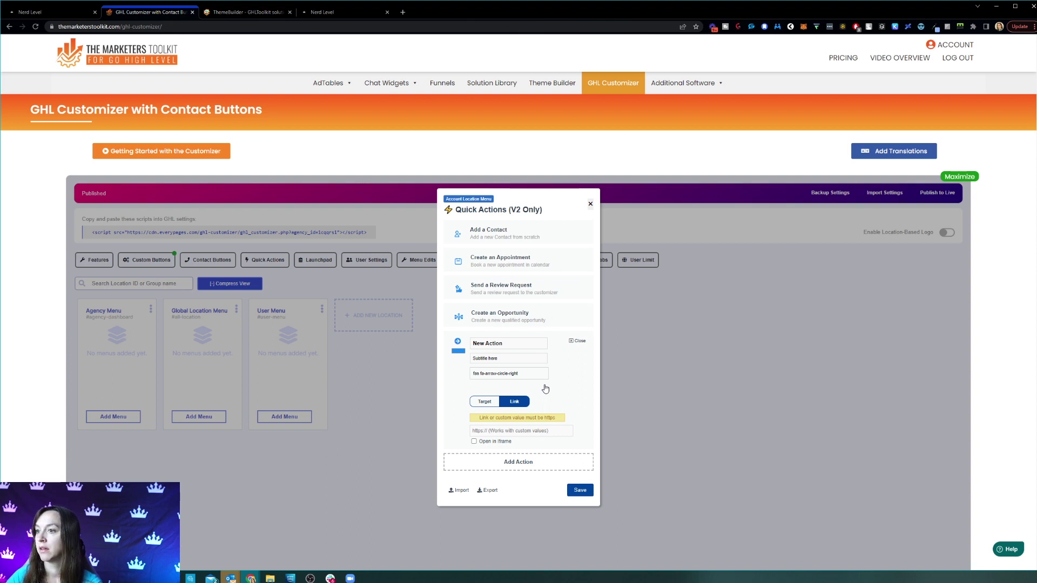
pyautogui.click(521, 432)
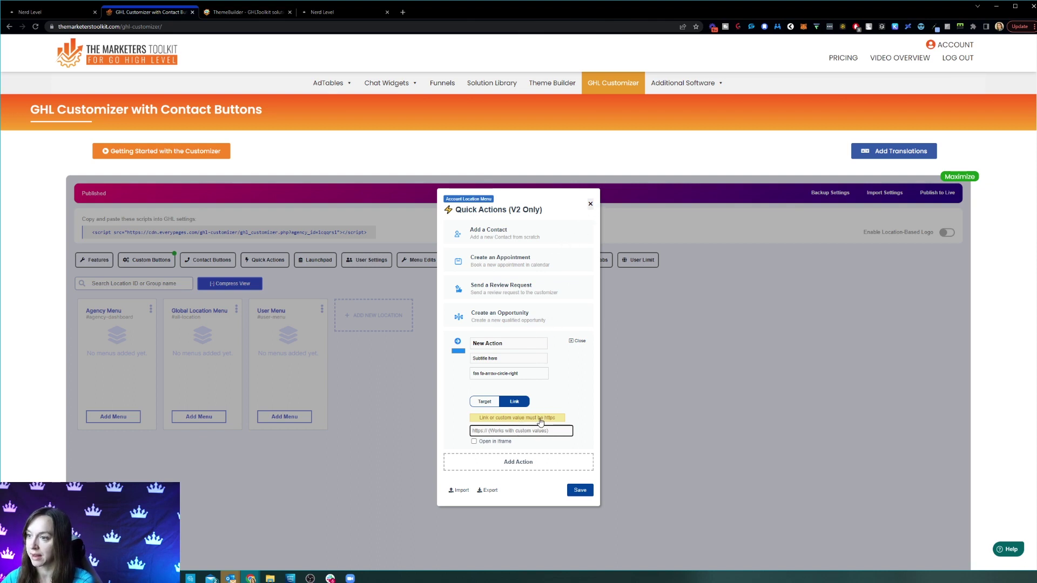
pyautogui.click(575, 341)
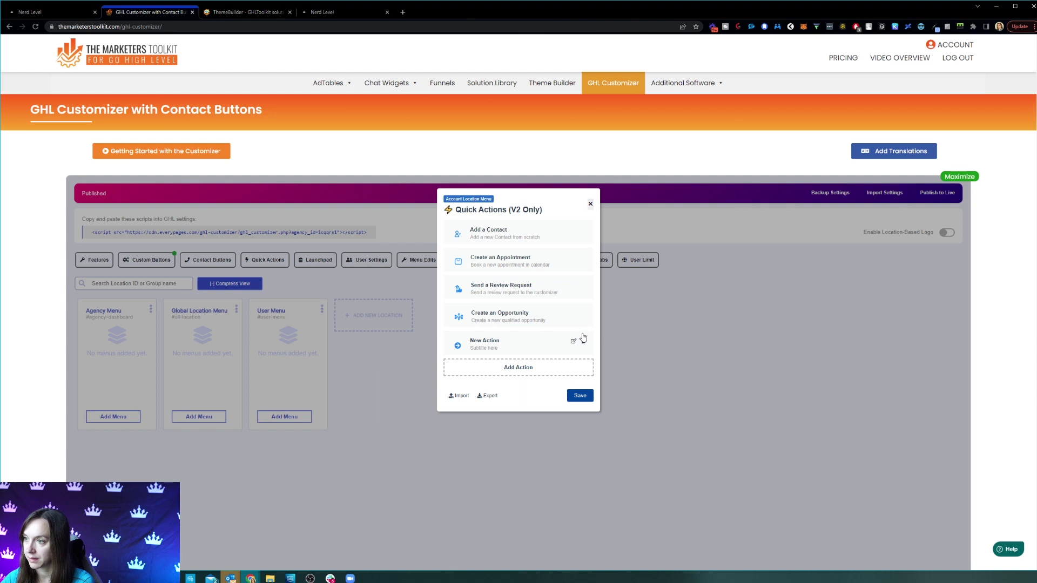
pyautogui.click(583, 341)
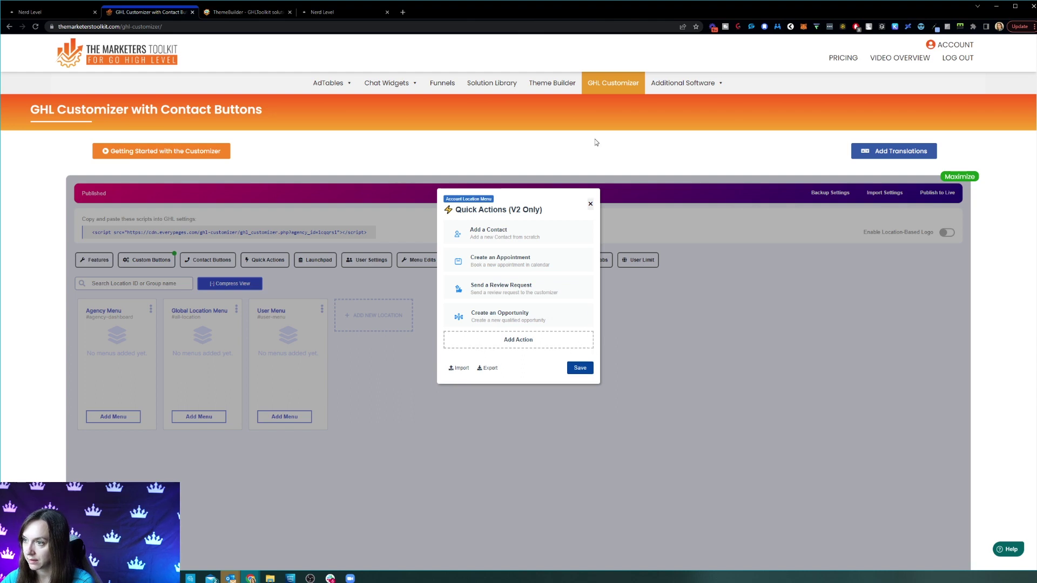
pyautogui.click(591, 205)
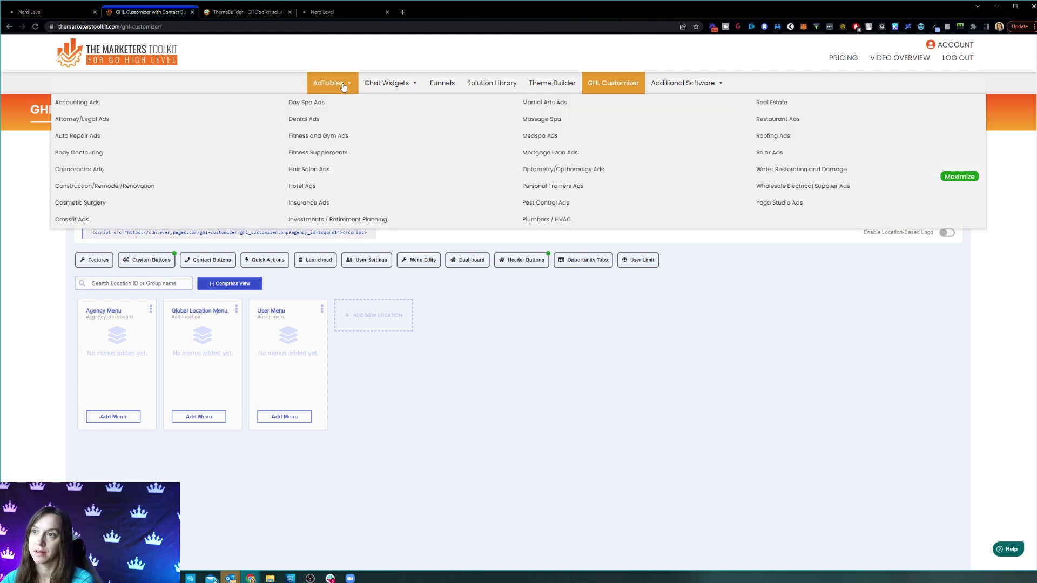
# Step: Load The Marketers Toolkit members home page
pyautogui.click(342, 87)
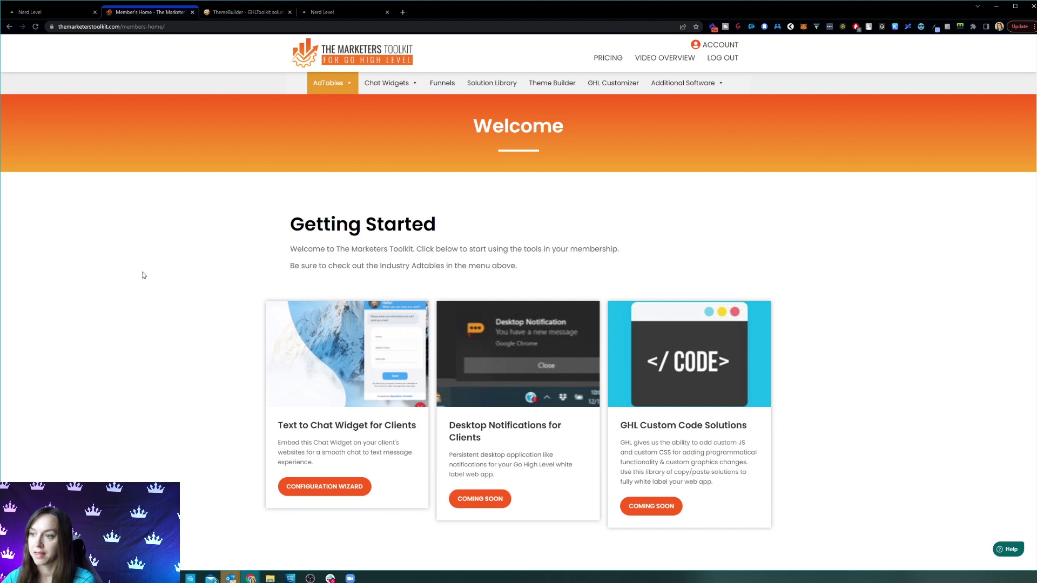
pyautogui.scroll(-1, 142, 272)
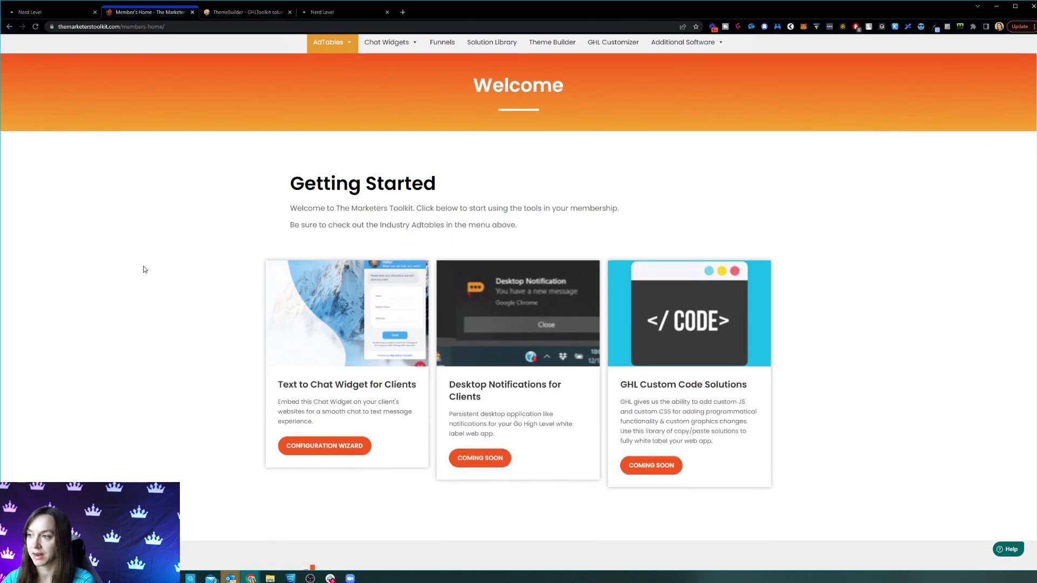
pyautogui.scroll(1, 143, 270)
# Step: From AdTables Chat Widgets, open Original Text to Chat Widget, then Multi-Location Chat with Prompts
pyautogui.moveTo(343, 90)
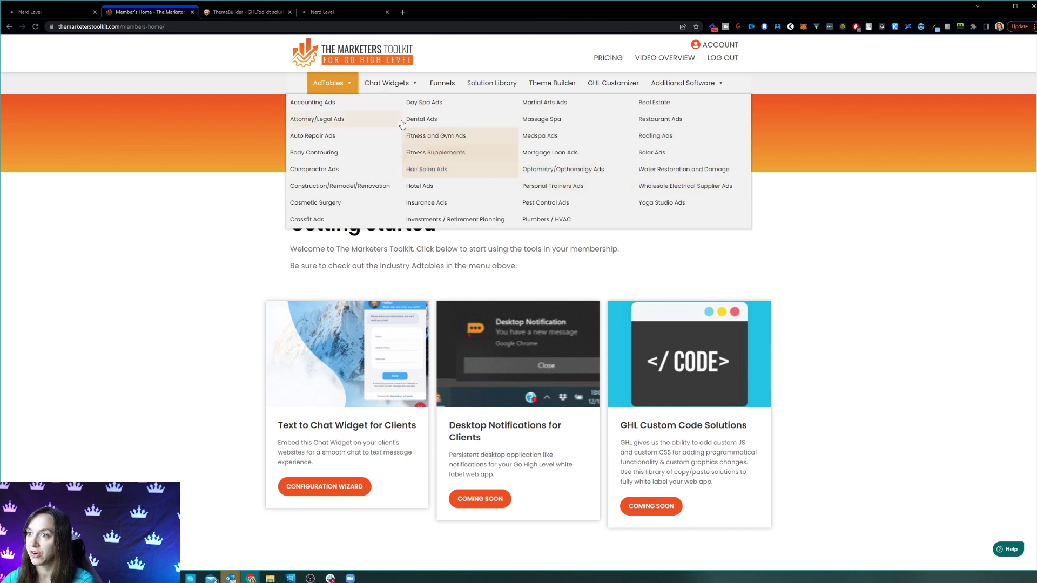
pyautogui.moveTo(383, 89)
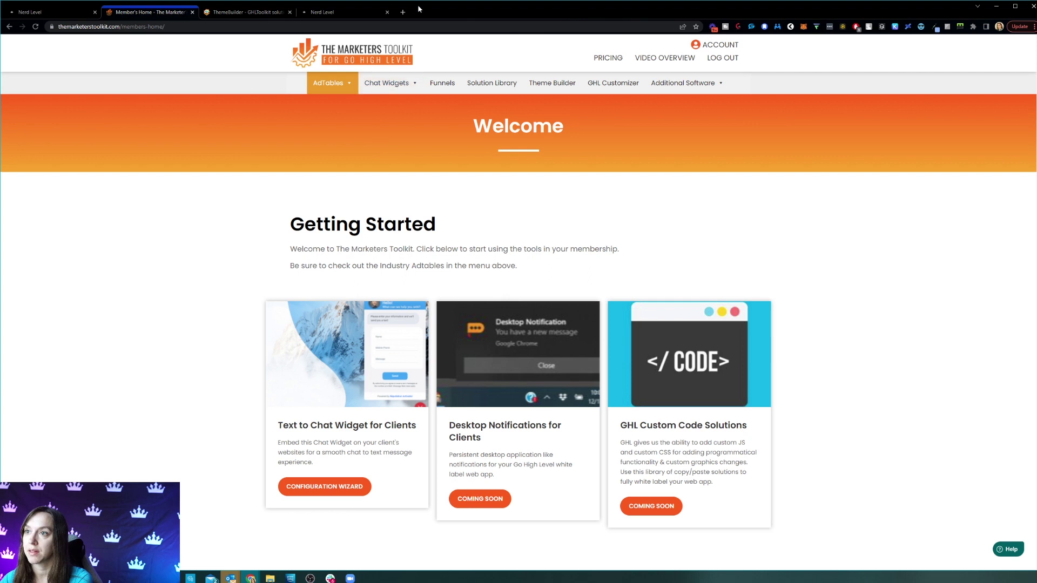
pyautogui.click(405, 122)
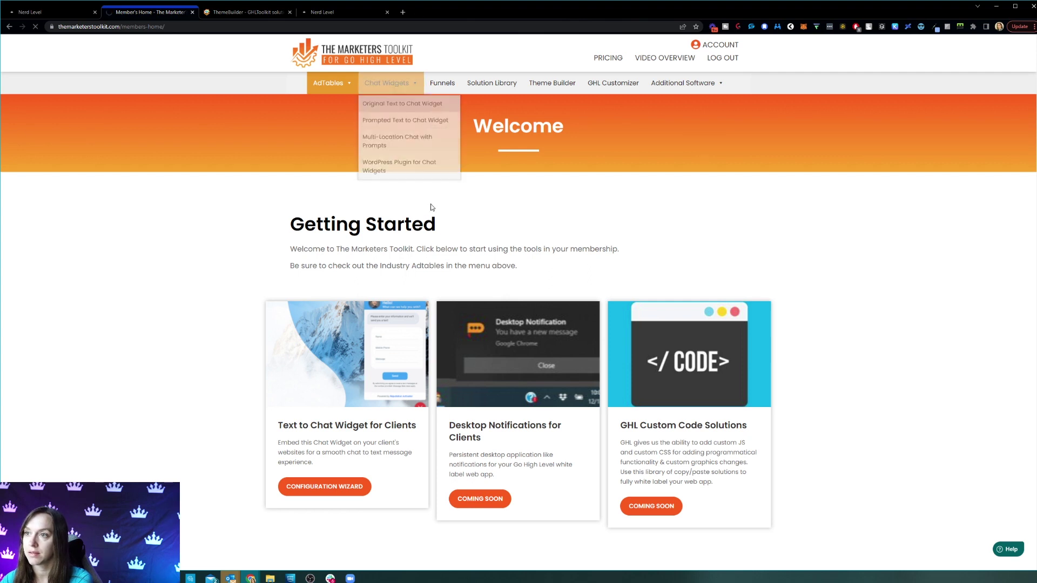
pyautogui.moveTo(395, 88)
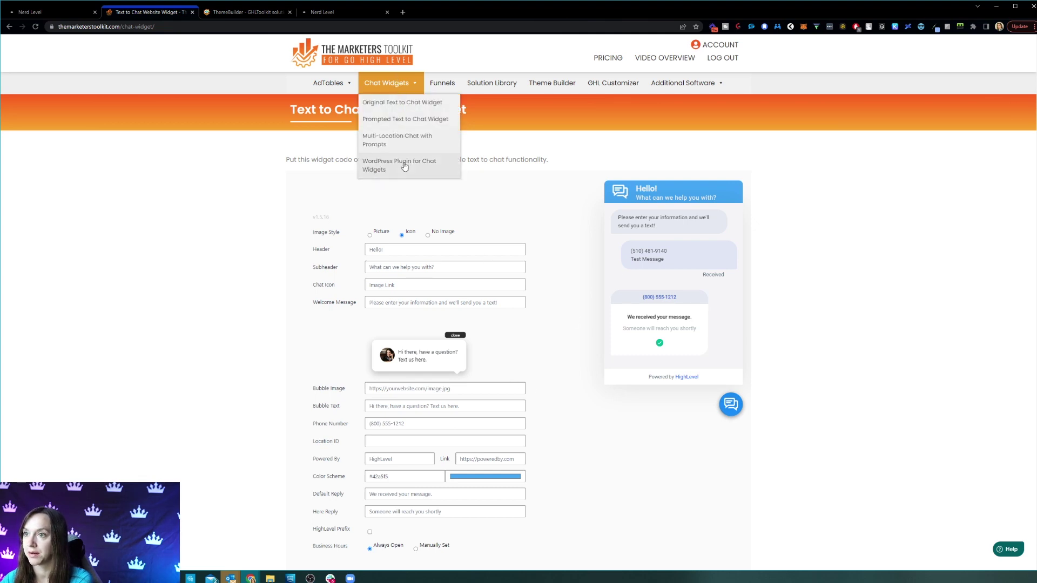
pyautogui.click(408, 147)
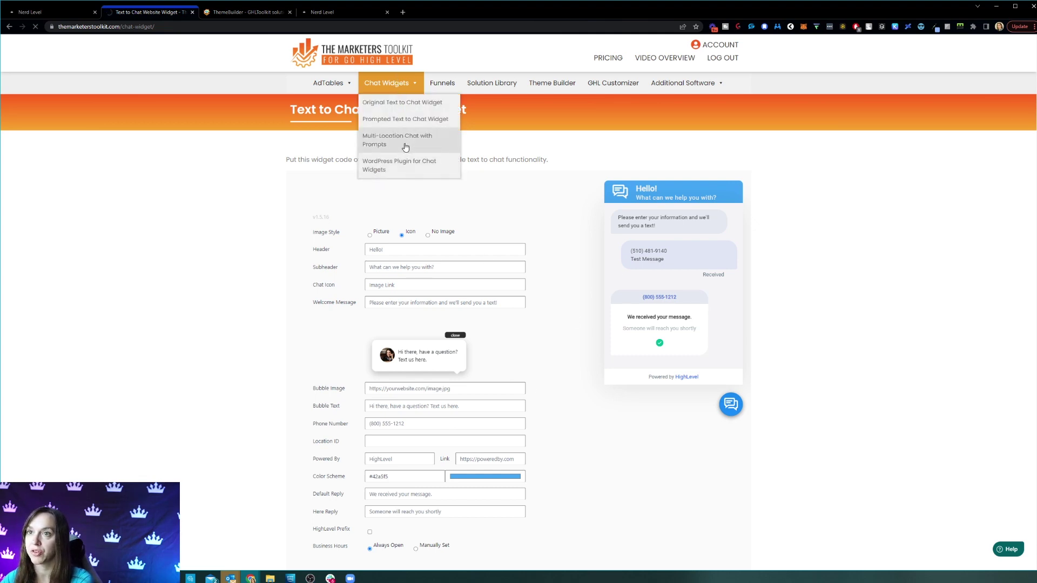